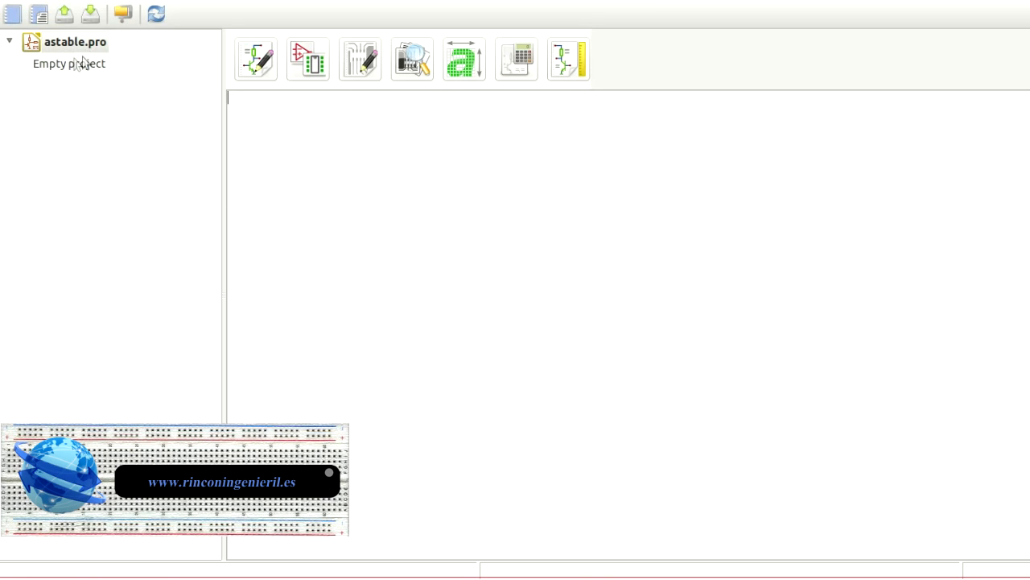
# Open the schematic editor for the astable project and save the blank schematic
pyautogui.click(11, 14)
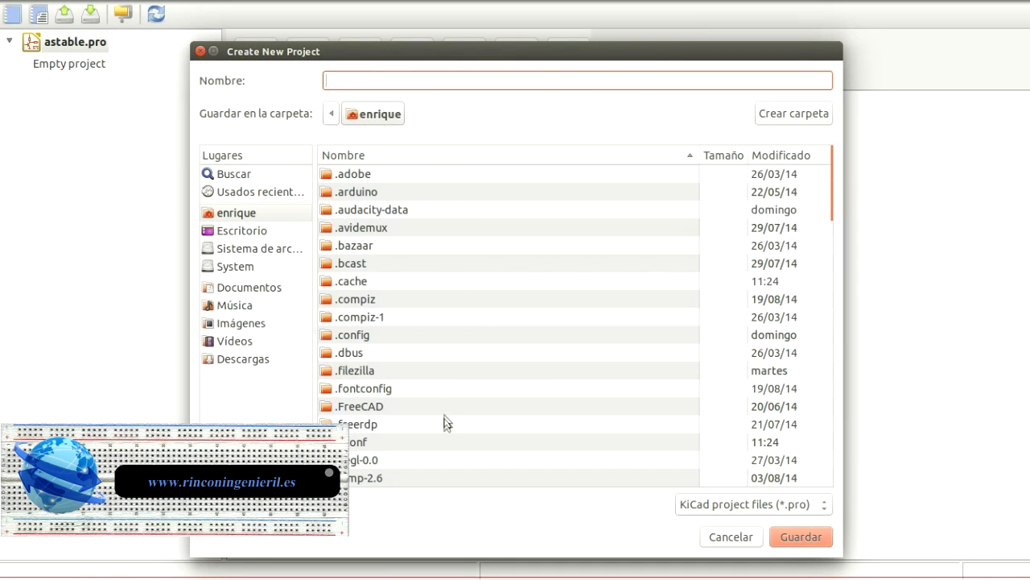
pyautogui.click(200, 51)
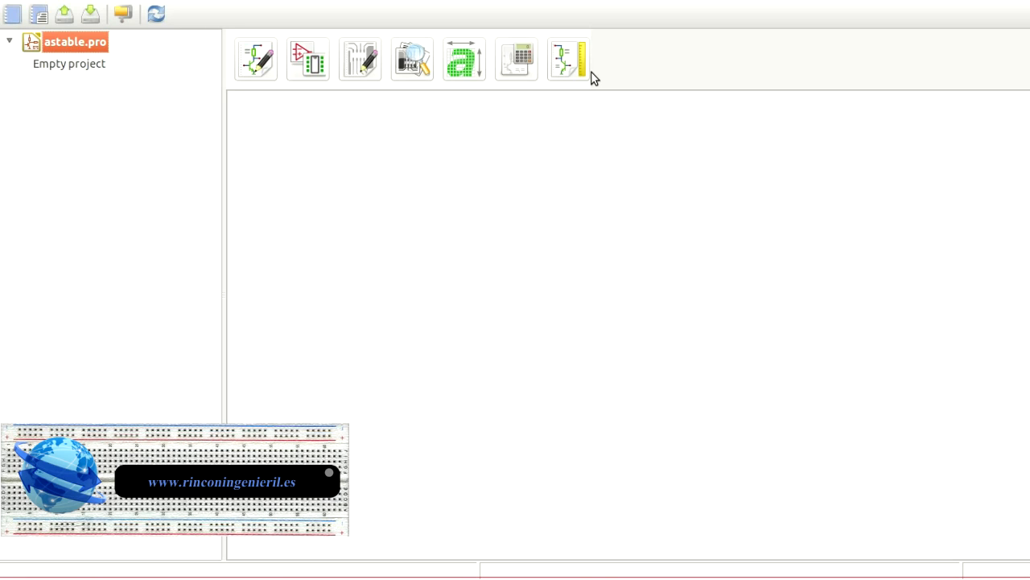
pyautogui.click(258, 61)
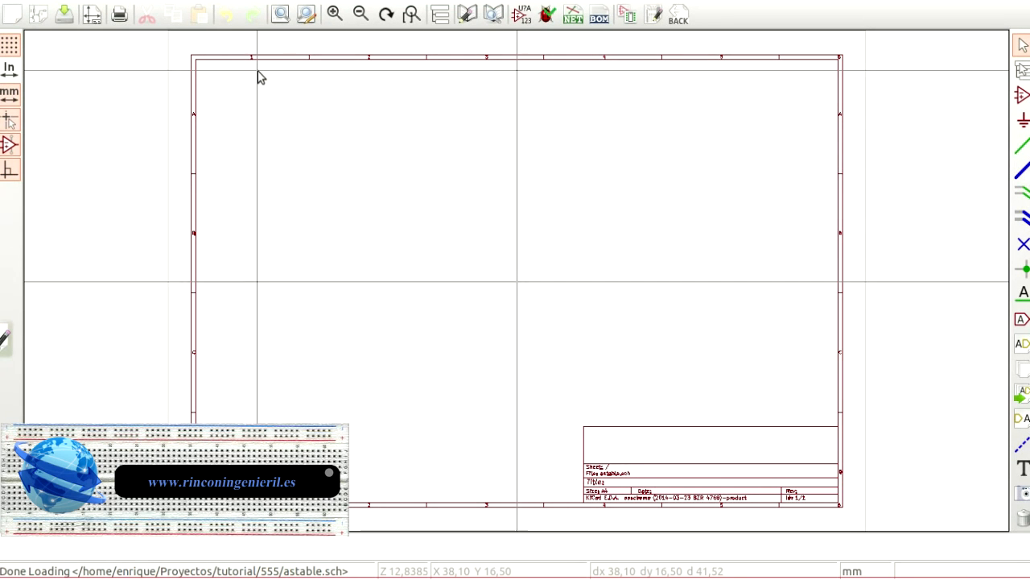
pyautogui.click(65, 16)
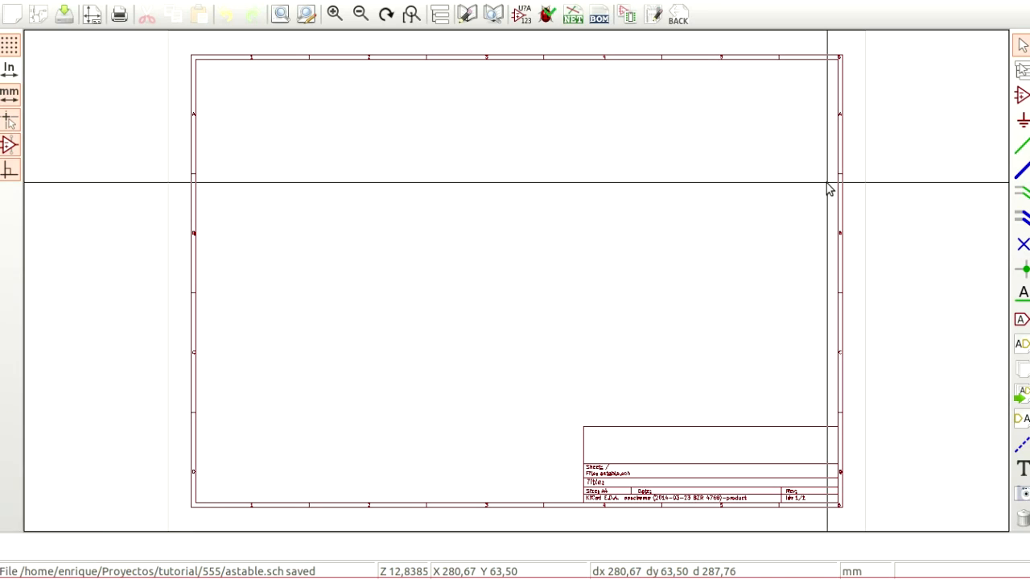
# Turn off the display of hidden component pins in the schematic
pyautogui.click(9, 172)
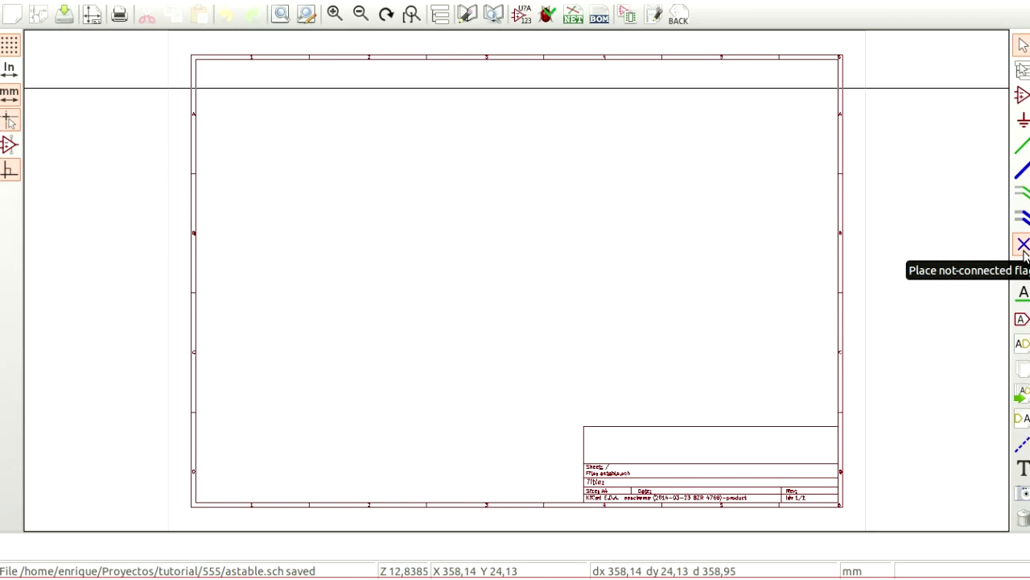
pyautogui.click(1023, 243)
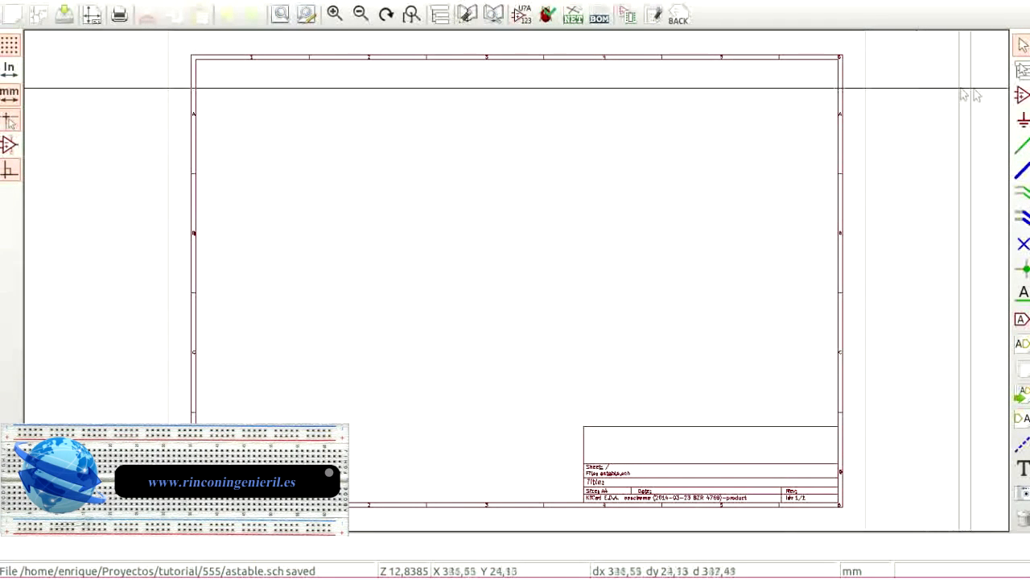
# Search the component library for 555 and place the LM555N timer in the upper middle of the sheet
pyautogui.click(1022, 95)
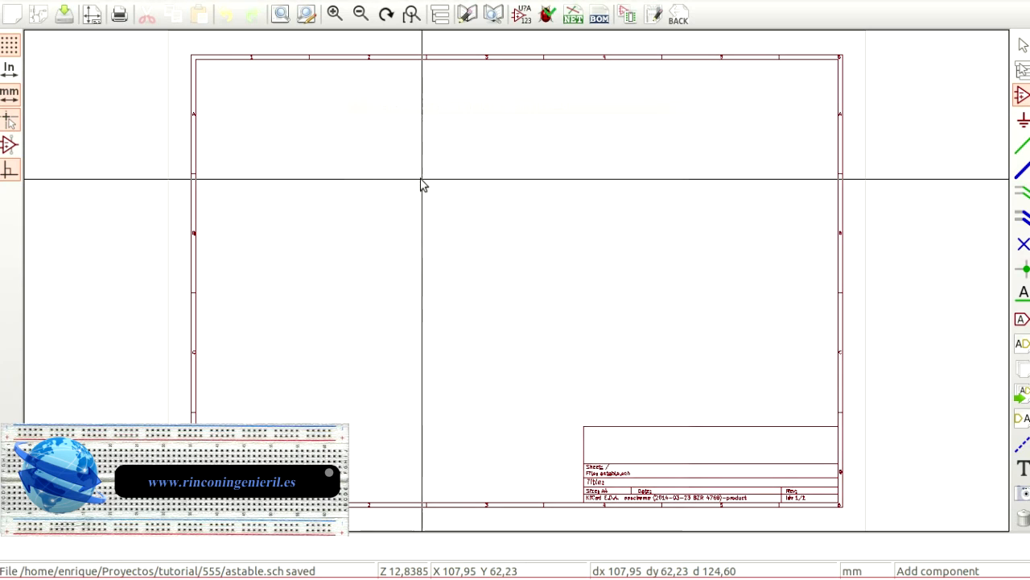
pyautogui.click(422, 178)
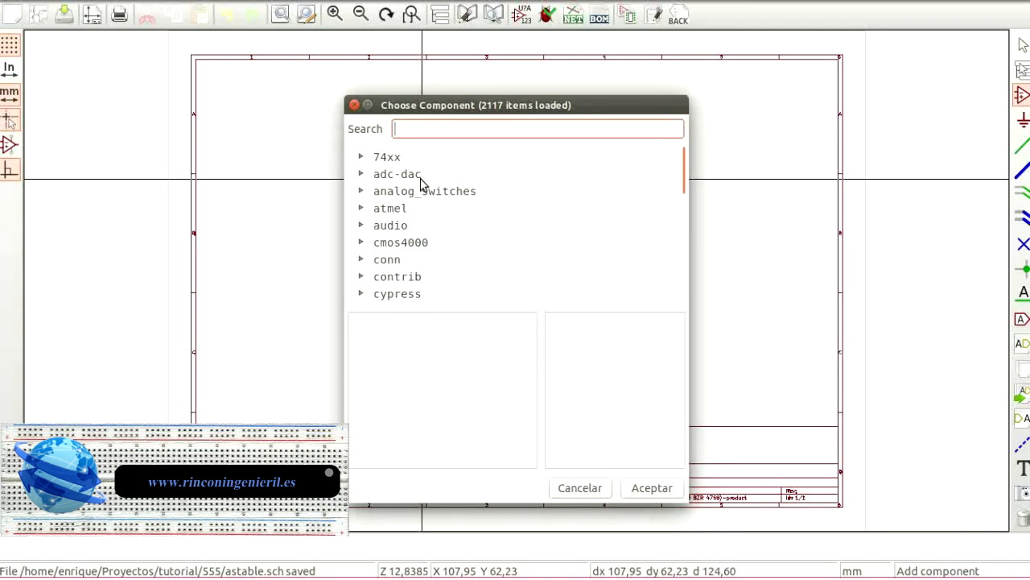
pyautogui.write('555')
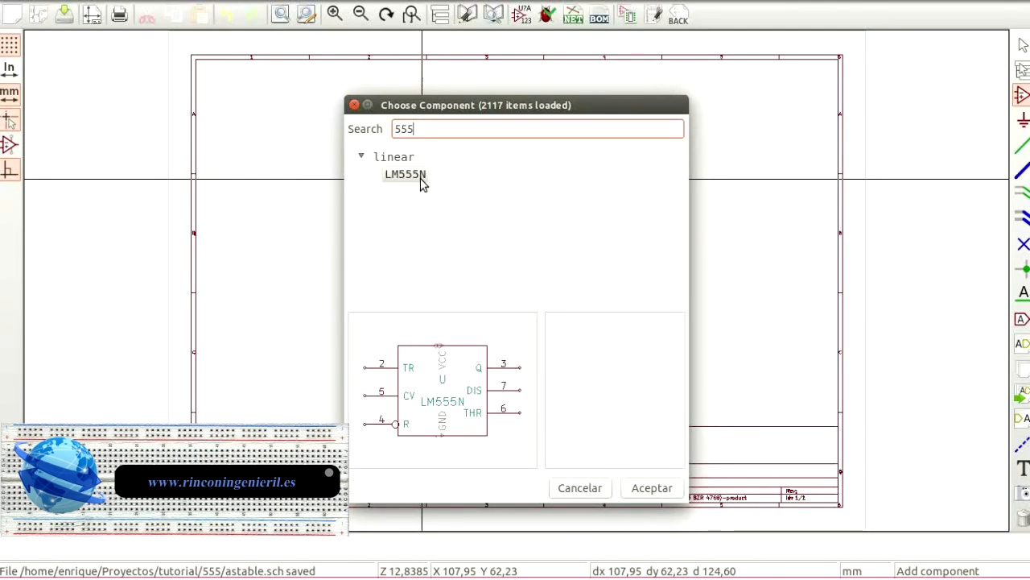
pyautogui.click(422, 182)
pyautogui.click(643, 489)
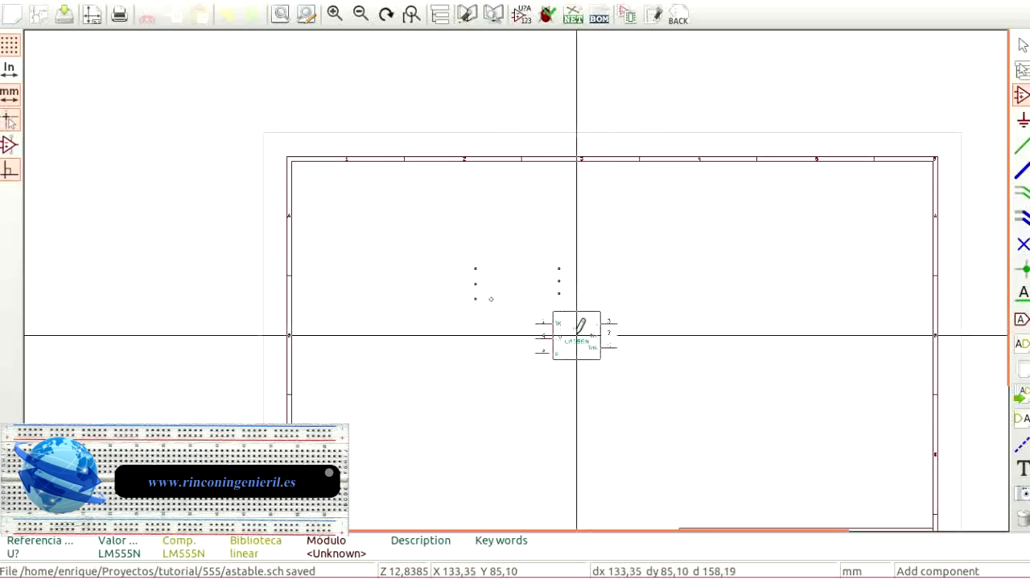
pyautogui.click(580, 320)
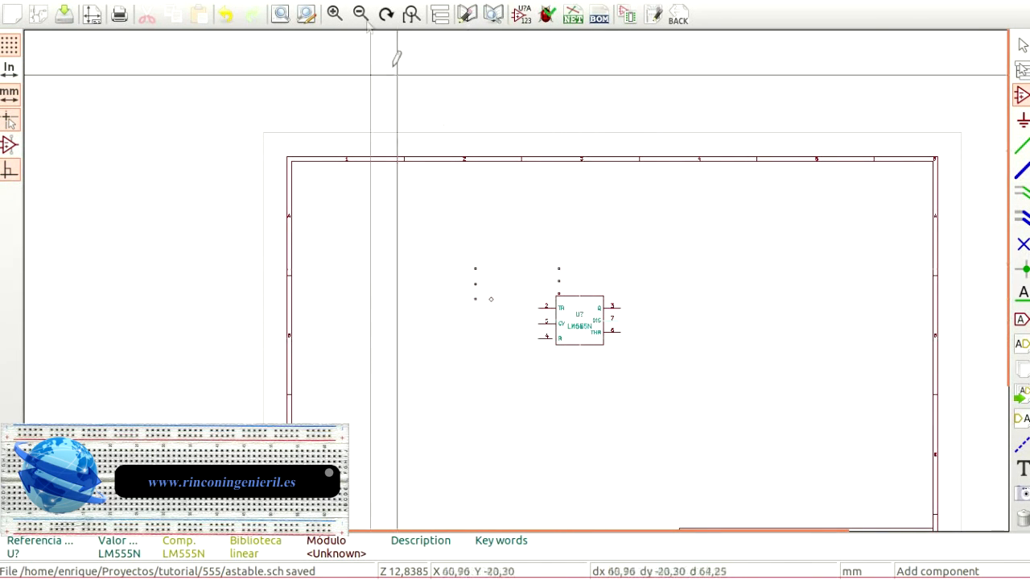
# Show the LM555N's hidden VCC and GND power pins and hide them again
pyautogui.scroll(1, 573, 326)
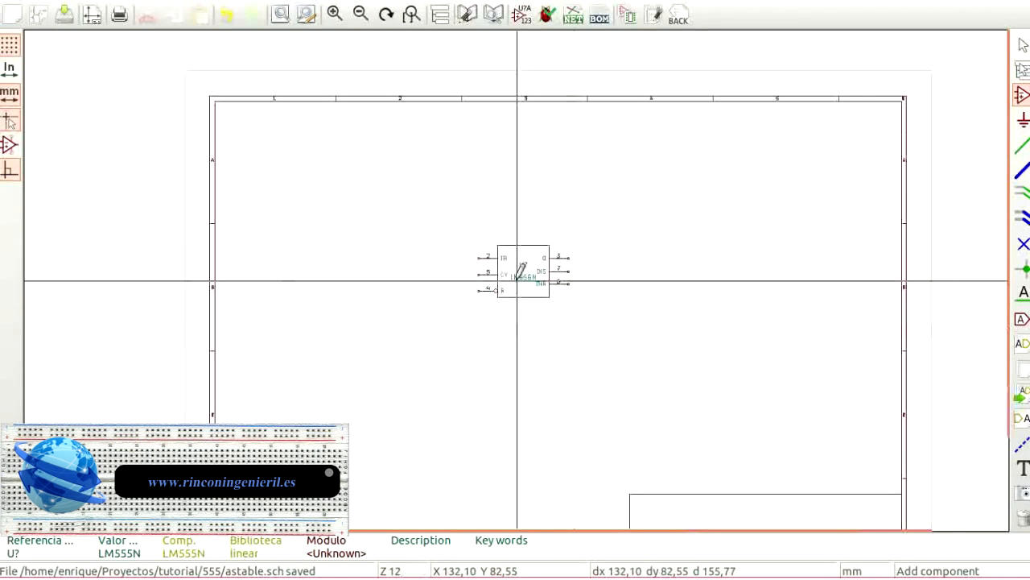
pyautogui.scroll(3, 521, 269)
pyautogui.scroll(-1, 548, 257)
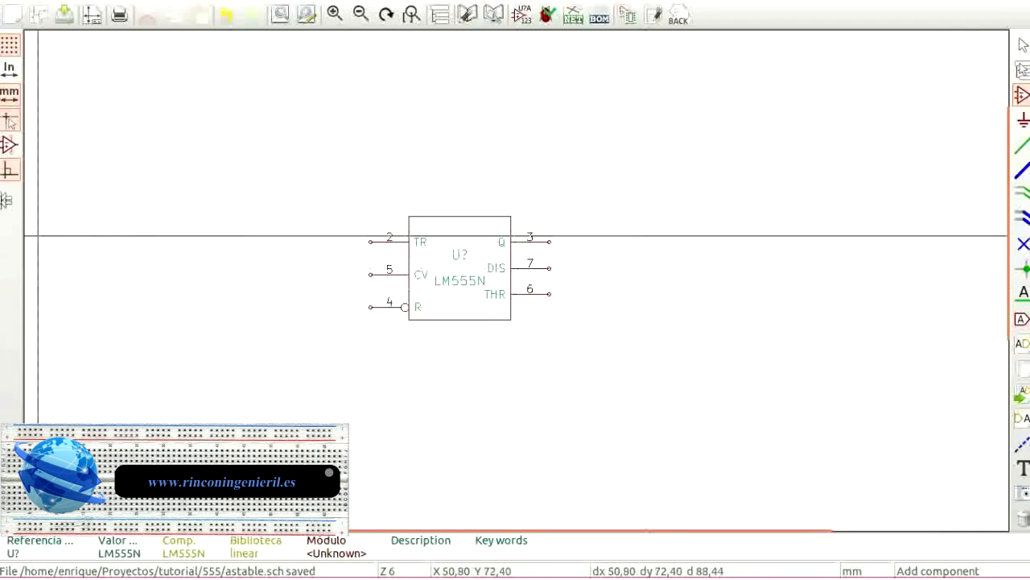
pyautogui.click(8, 146)
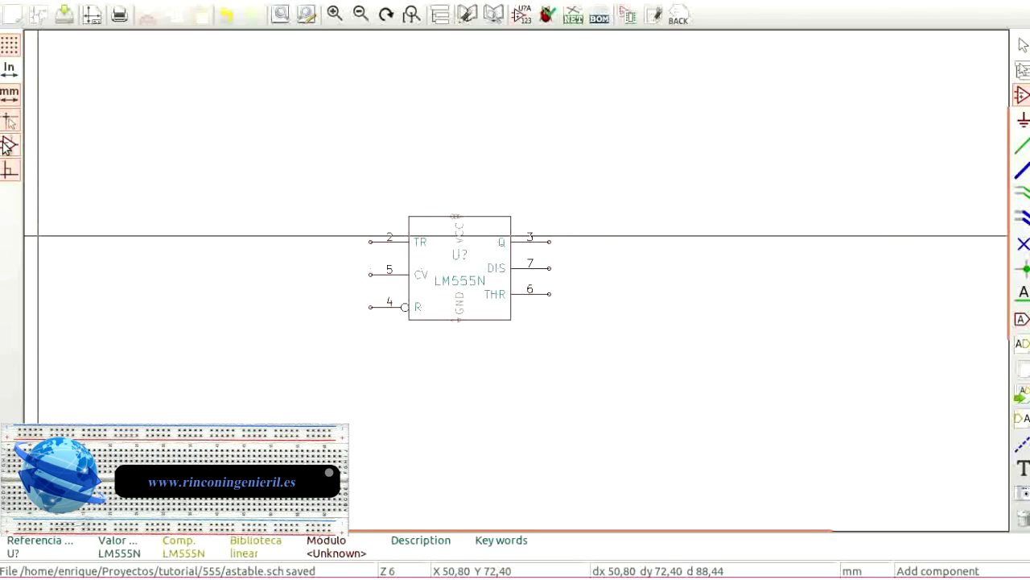
pyautogui.click(8, 146)
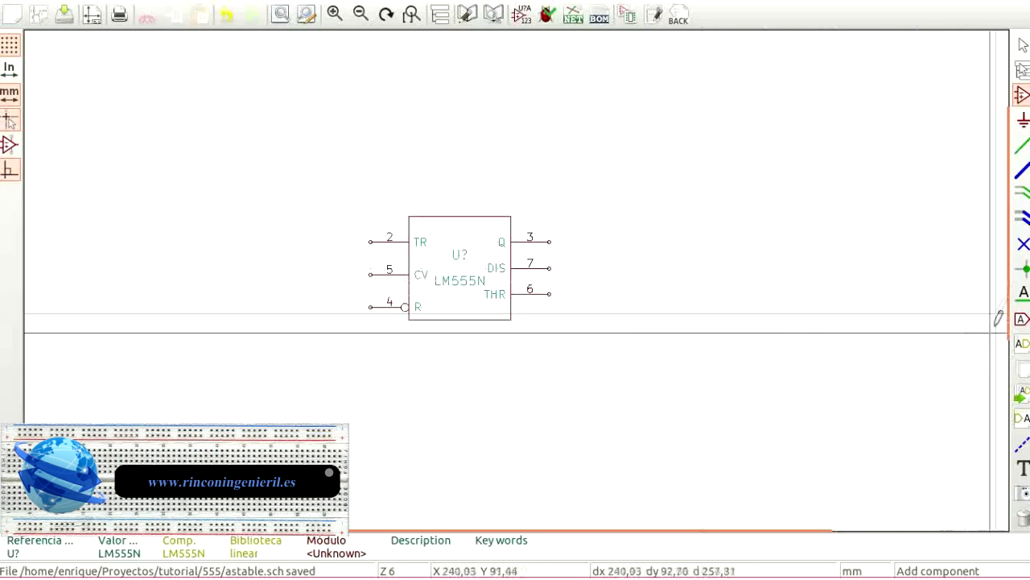
# Put a not-connected flag on the LM555N's pin 3 and place a resistor R to the right of the timer
pyautogui.click(1023, 245)
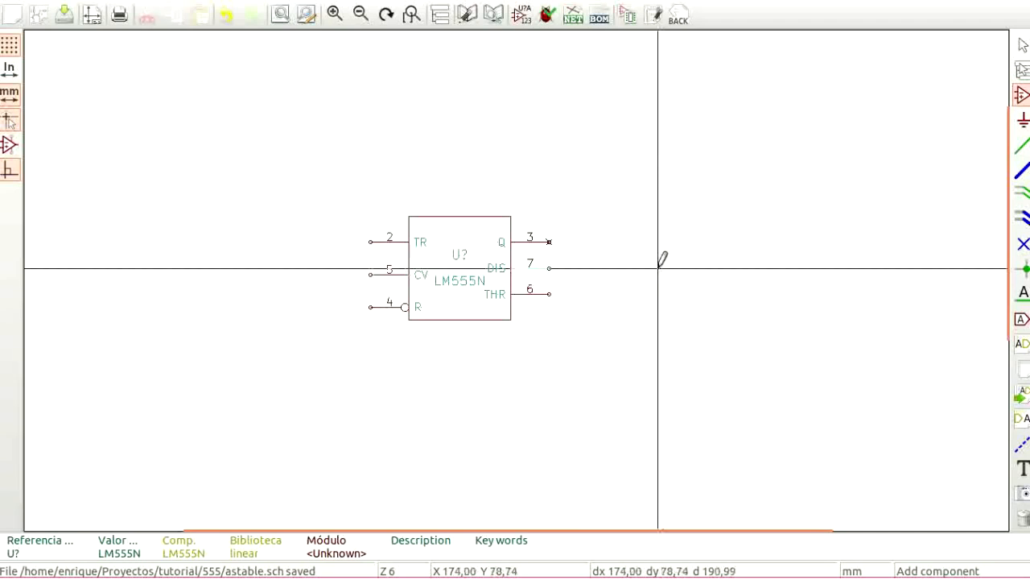
pyautogui.click(658, 269)
pyautogui.write('r')
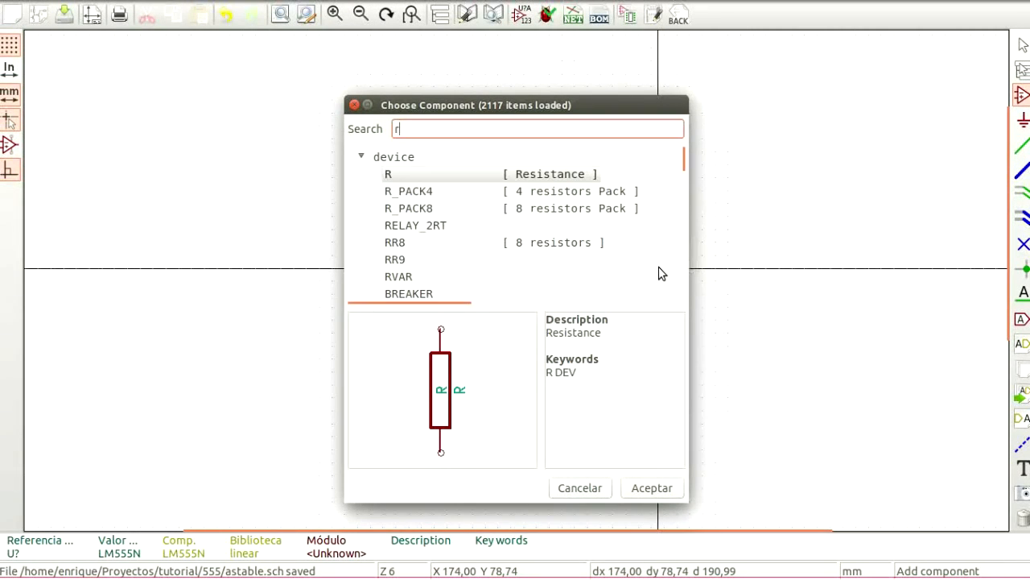
pyautogui.press('Return')
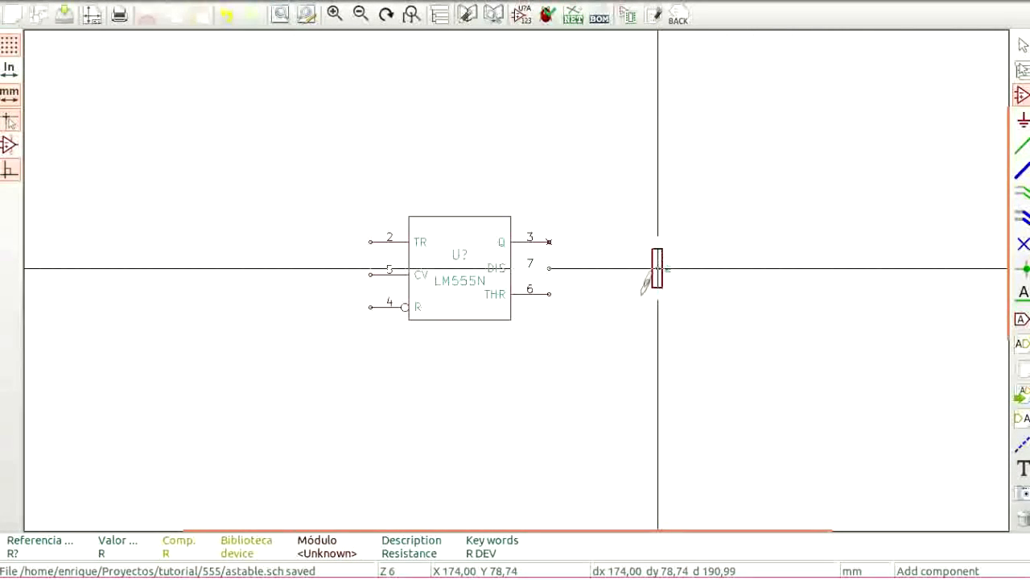
pyautogui.press('F4')
pyautogui.click(518, 279)
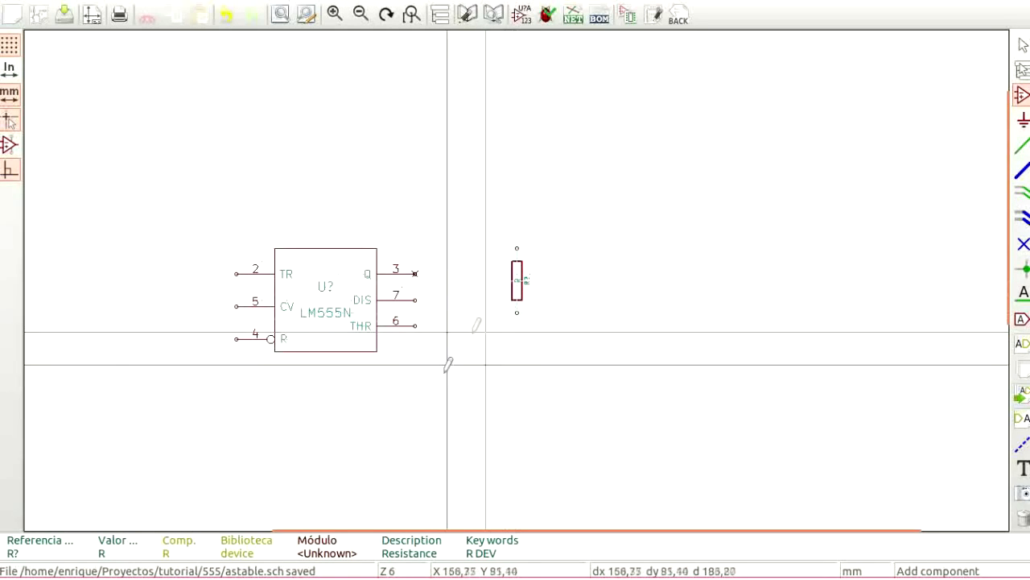
# Place a second resistor R from the component history directly below the first one
pyautogui.click(517, 347)
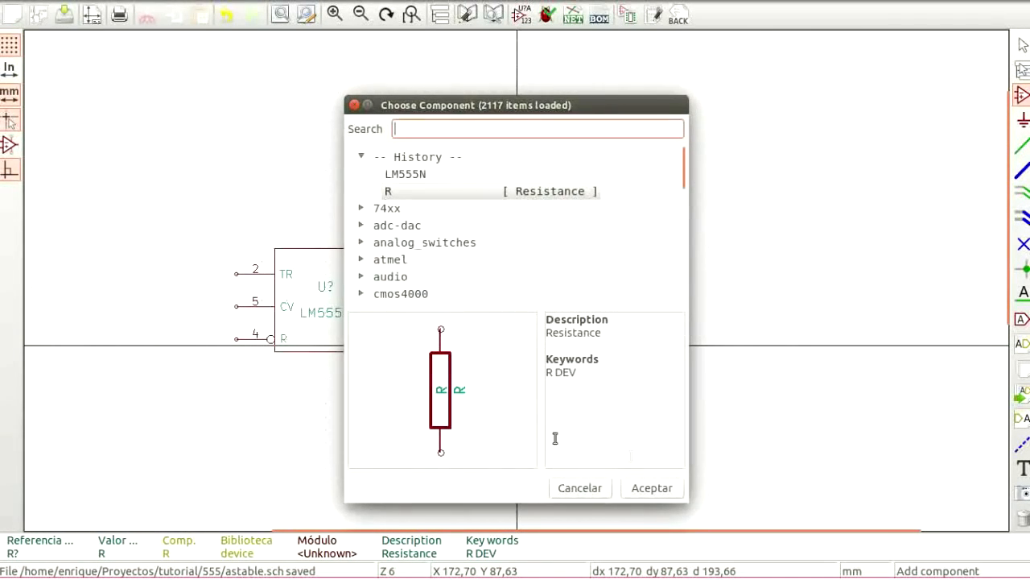
pyautogui.click(433, 193)
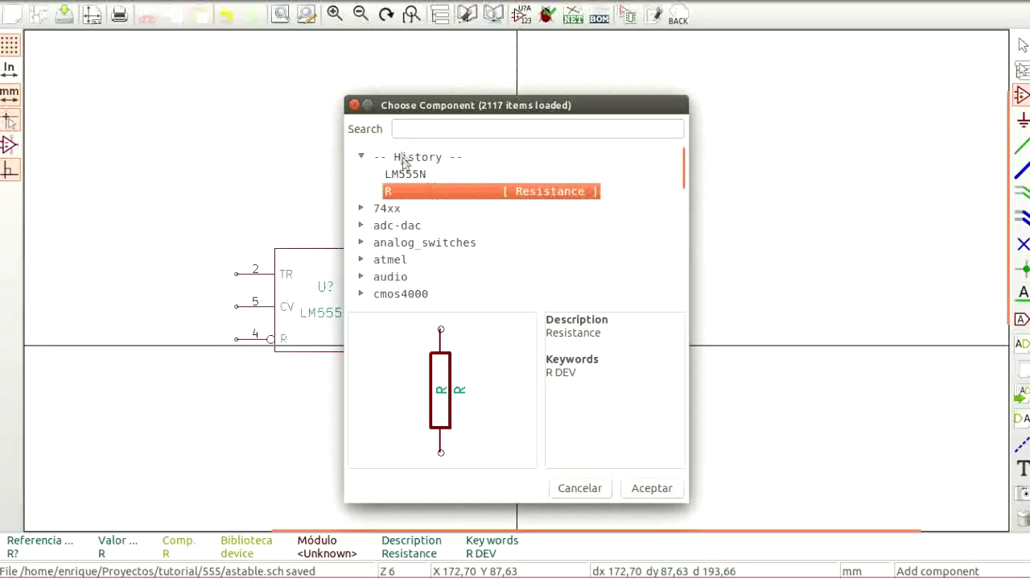
pyautogui.click(656, 487)
pyautogui.click(517, 358)
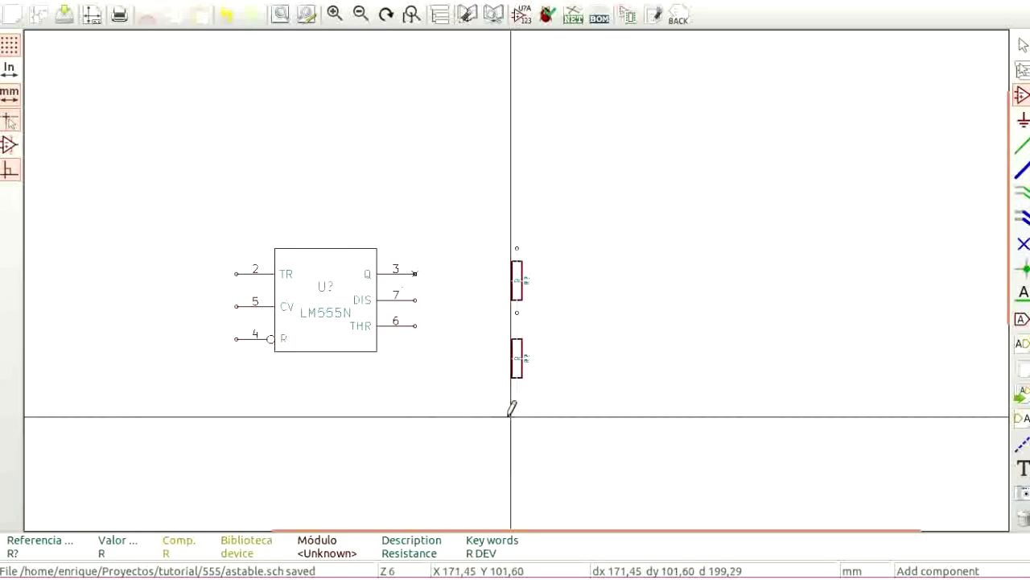
# Search the library for c, compare the capacitor entries, and place the non-polarised capacitor C below the two resistors
pyautogui.click(511, 422)
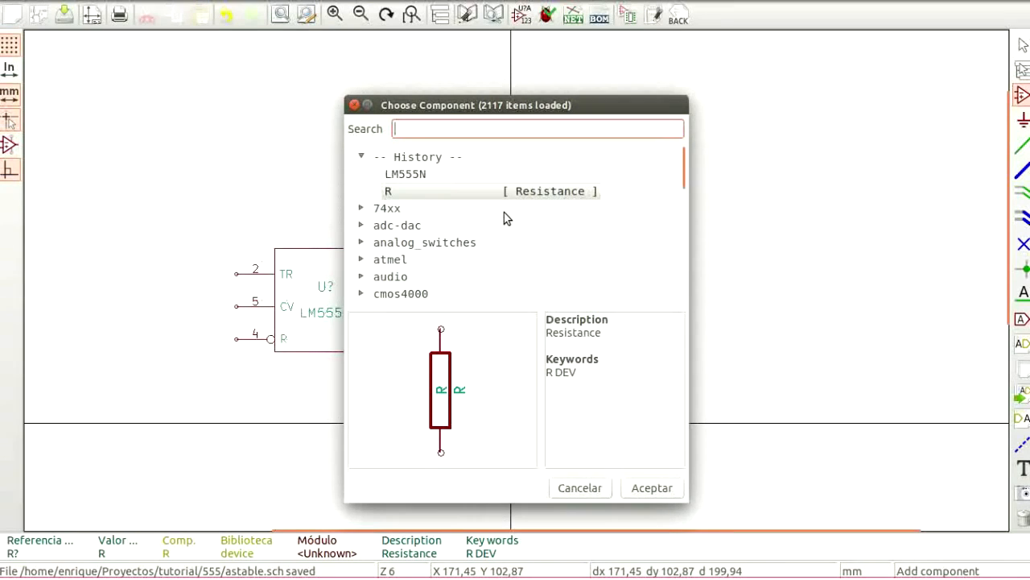
pyautogui.write('c')
pyautogui.click(415, 172)
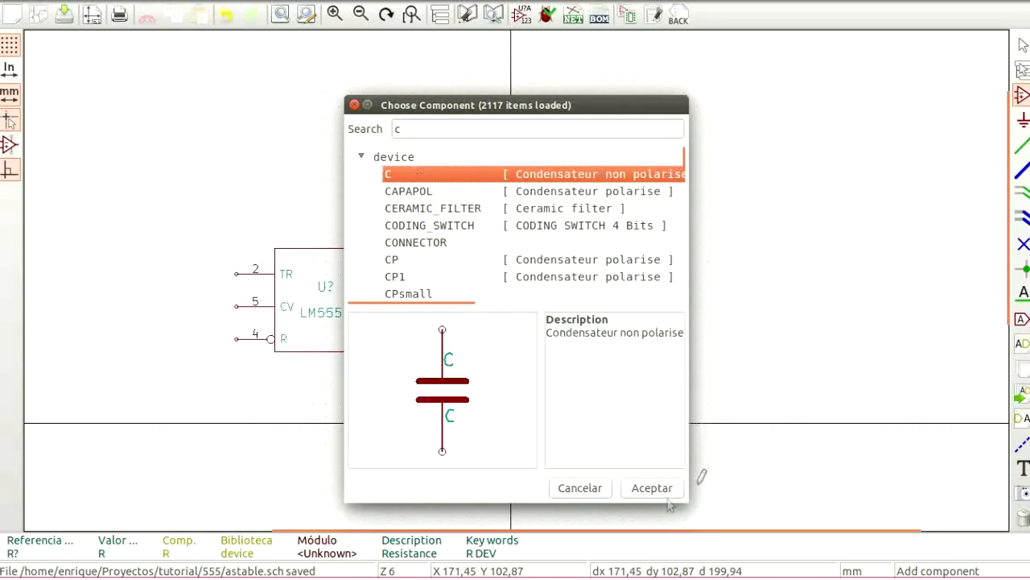
pyautogui.click(424, 277)
pyautogui.click(422, 225)
pyautogui.click(427, 193)
pyautogui.click(430, 208)
pyautogui.click(424, 175)
pyautogui.click(651, 488)
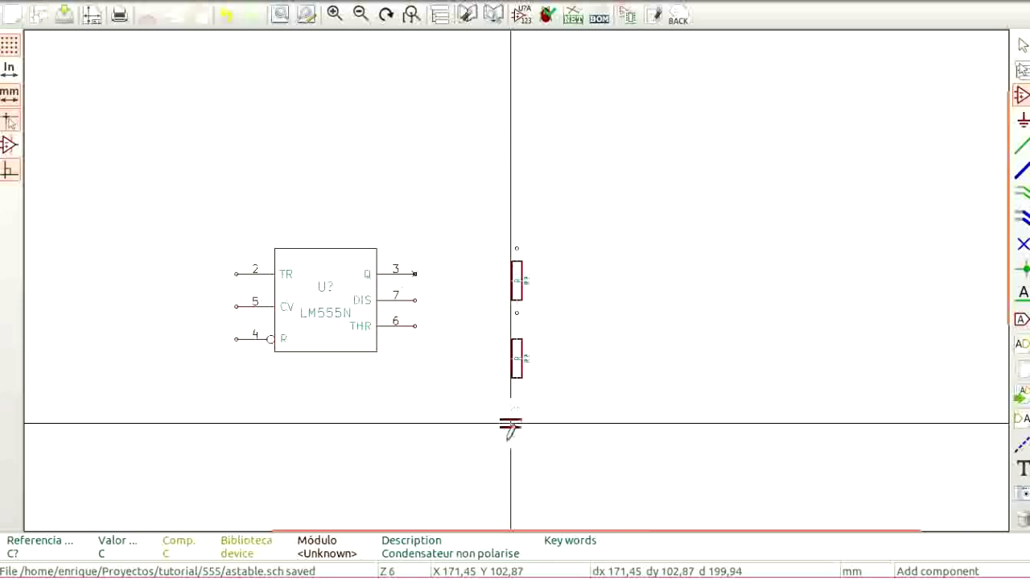
pyautogui.press('F4')
pyautogui.click(518, 281)
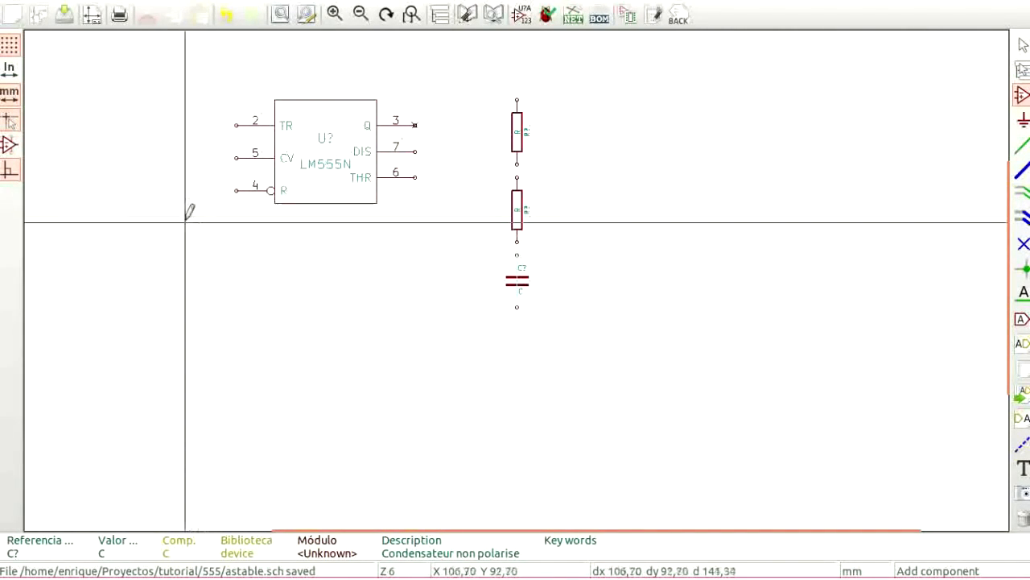
# Place a second non-polarised capacitor C to the left of the LM555N and move it slightly closer to the timer
pyautogui.click(163, 171)
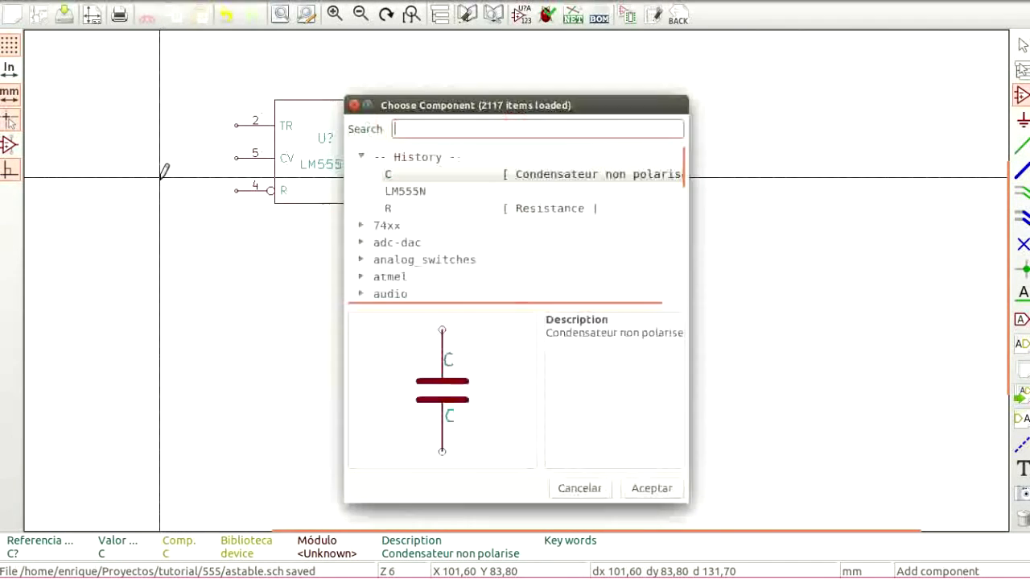
pyautogui.click(647, 489)
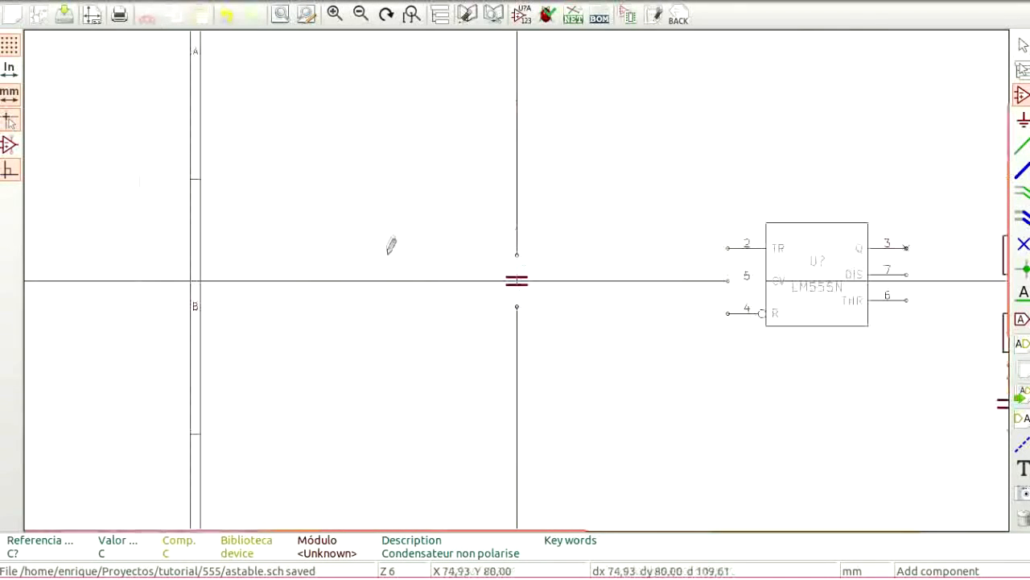
pyautogui.click(632, 295)
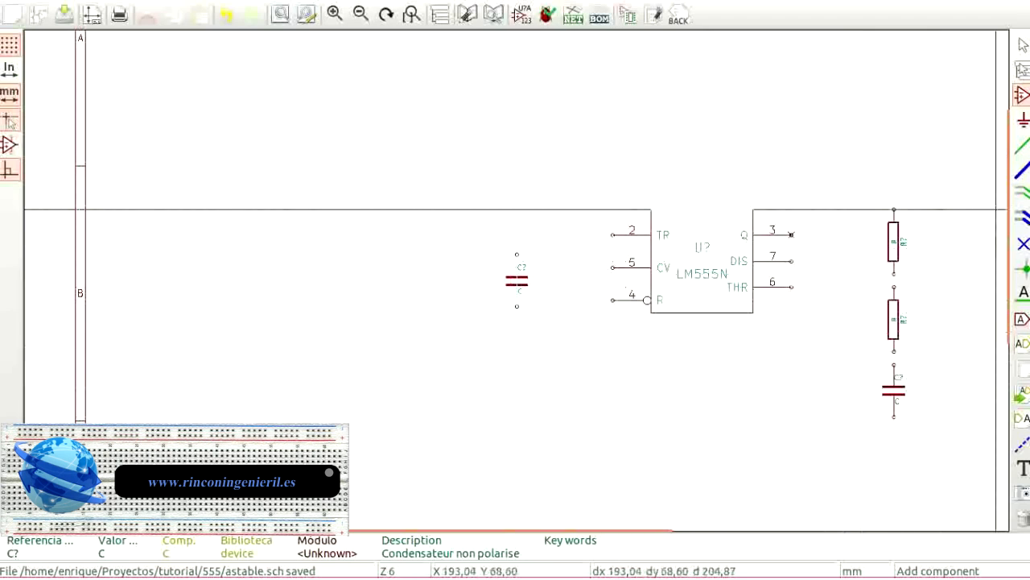
pyautogui.press('Escape')
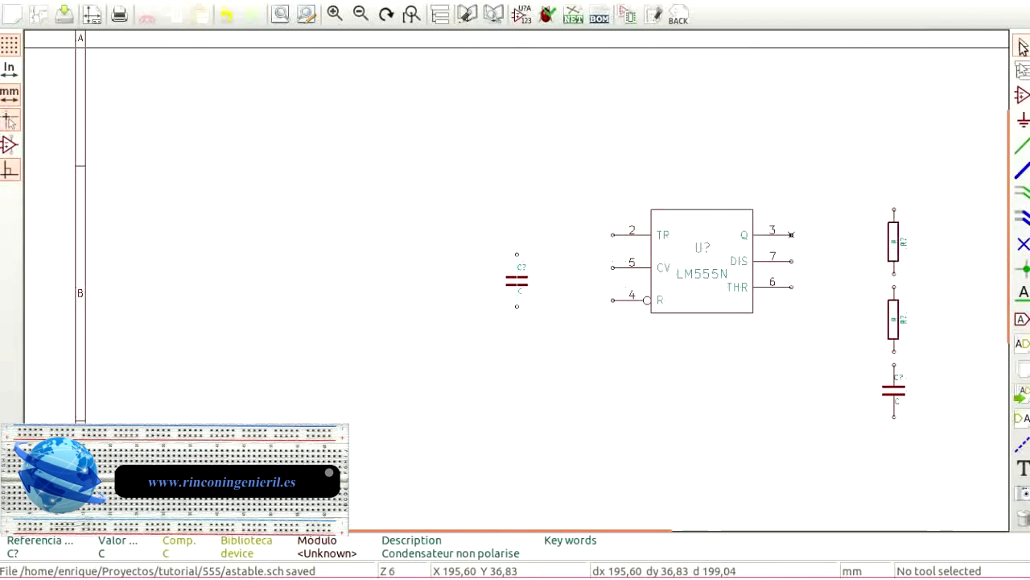
pyautogui.moveTo(518, 281); pyautogui.dragTo(553, 330)
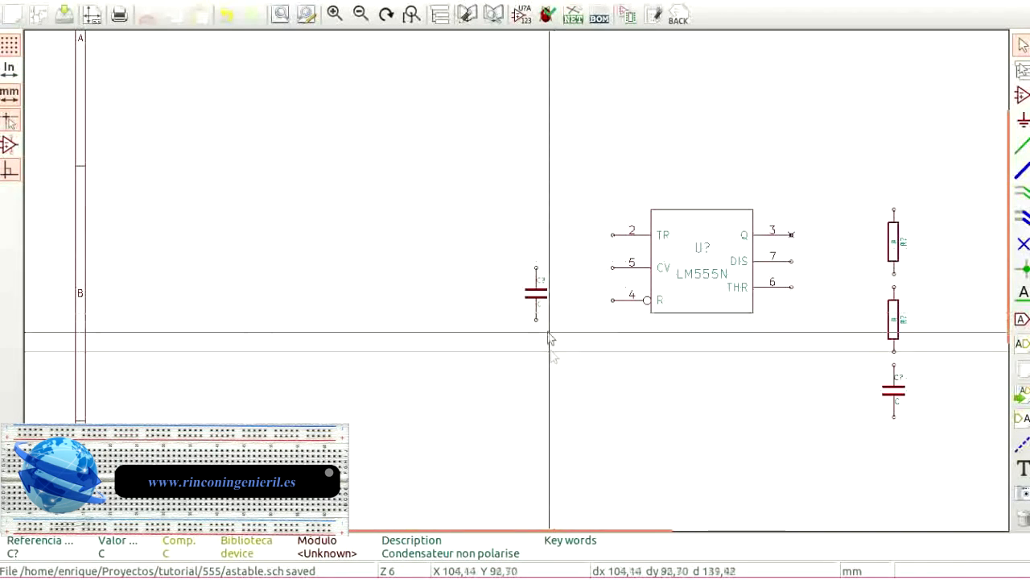
# Wire the LM555N's pin 7 (DIS) to the junction between the two resistors with one stepped bend
pyautogui.scroll(1, 574, 299)
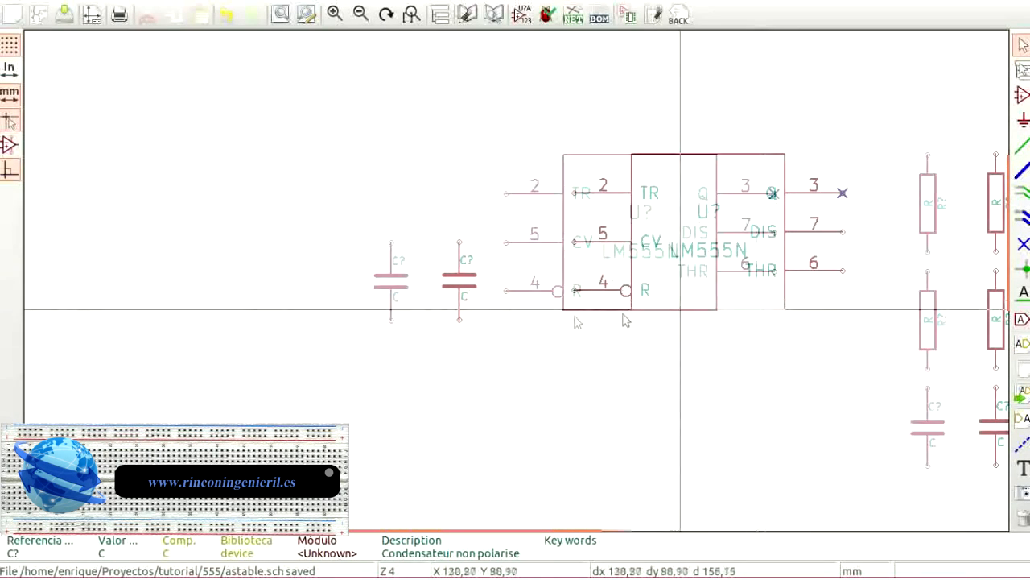
pyautogui.scroll(-2, 517, 306)
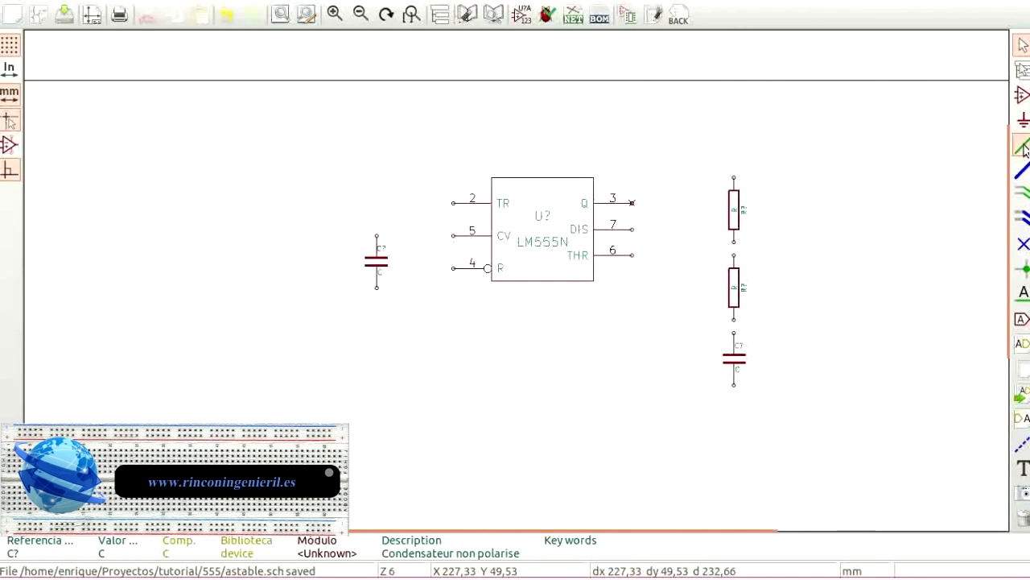
pyautogui.click(1022, 147)
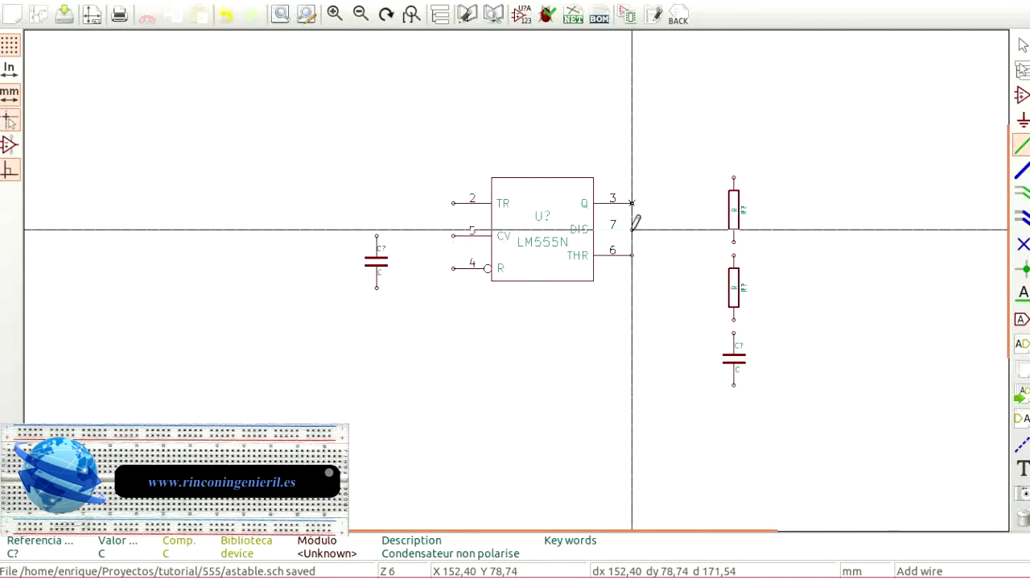
pyautogui.click(631, 229)
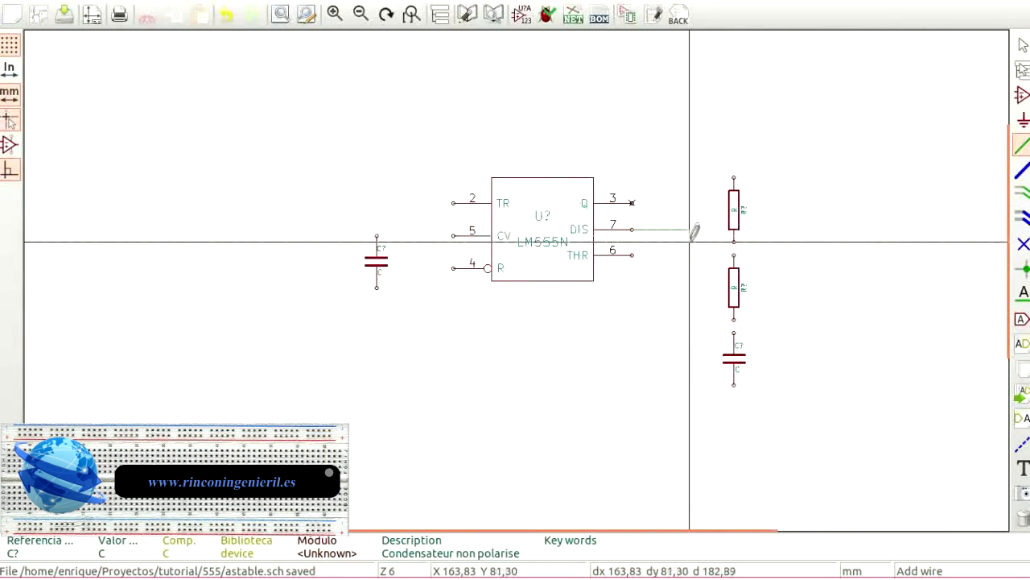
pyautogui.click(690, 241)
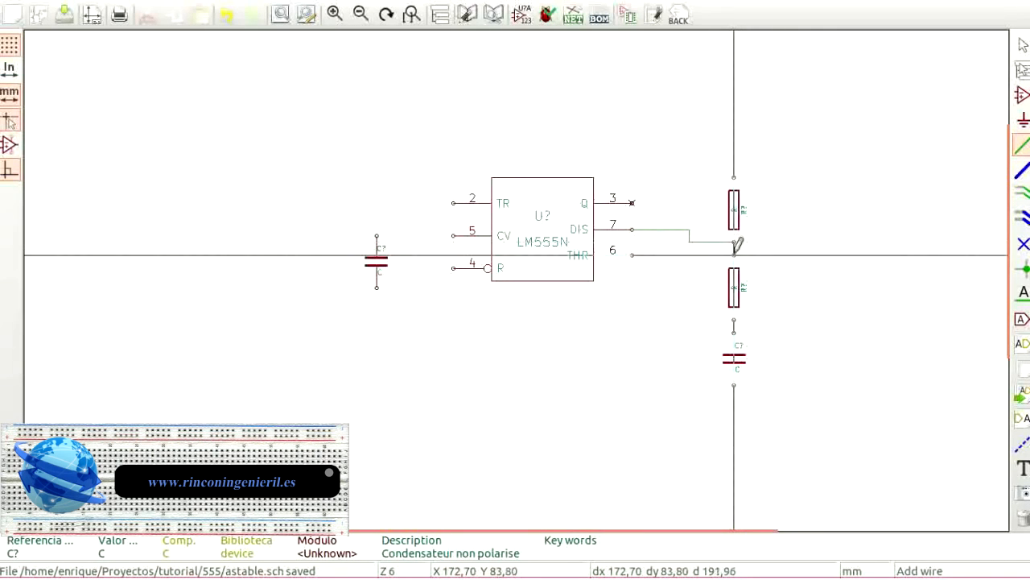
pyautogui.click(733, 241)
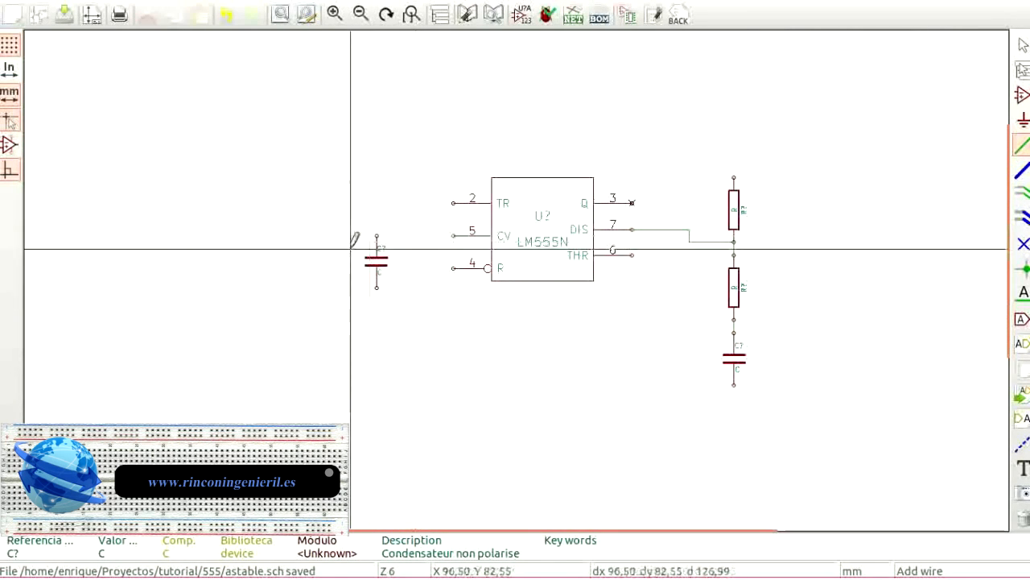
# Wire the upper end of the capacitor beside the timer to the LM555N's pin 5 (CV)
pyautogui.click(378, 235)
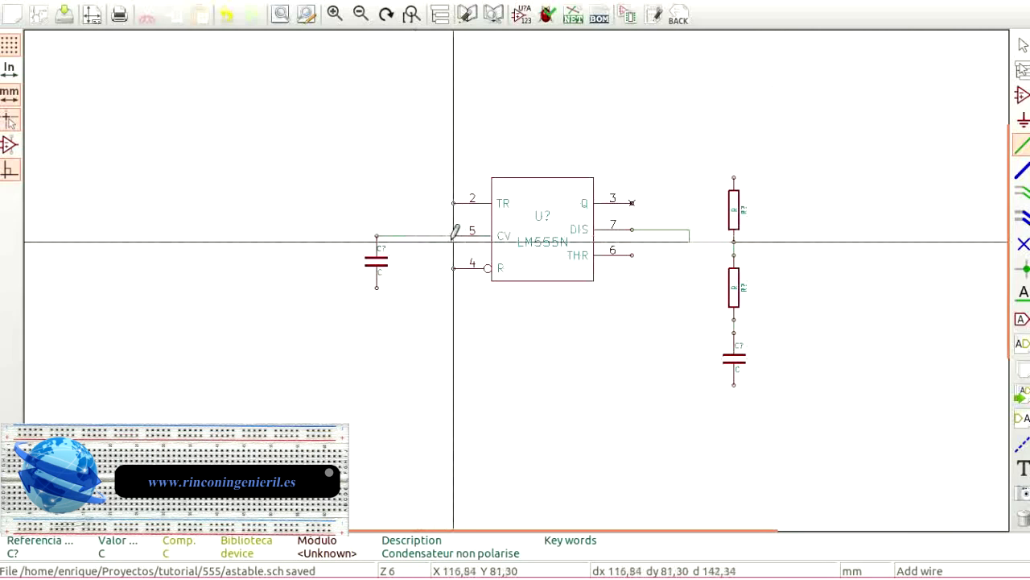
pyautogui.click(455, 234)
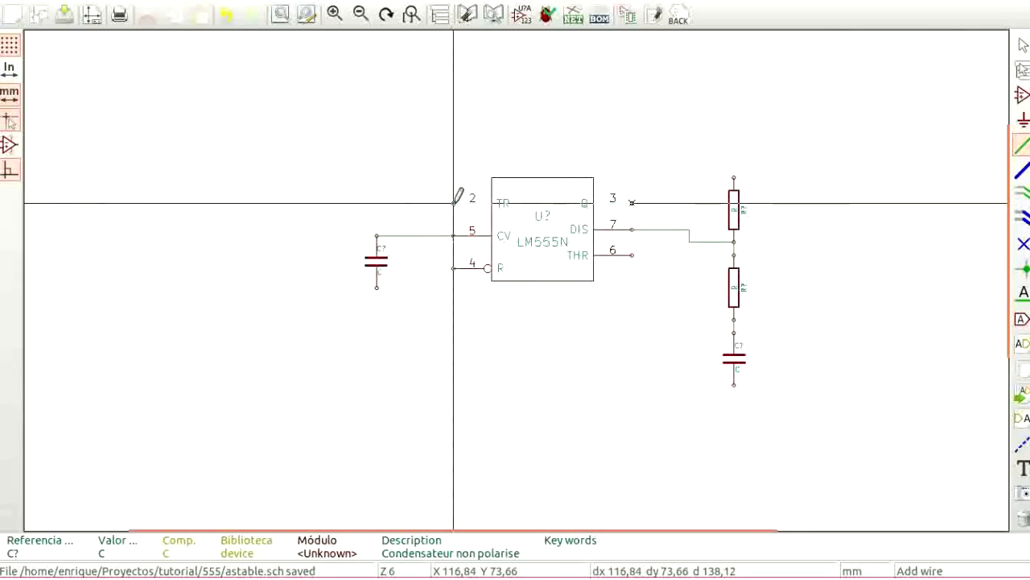
pyautogui.click(734, 241)
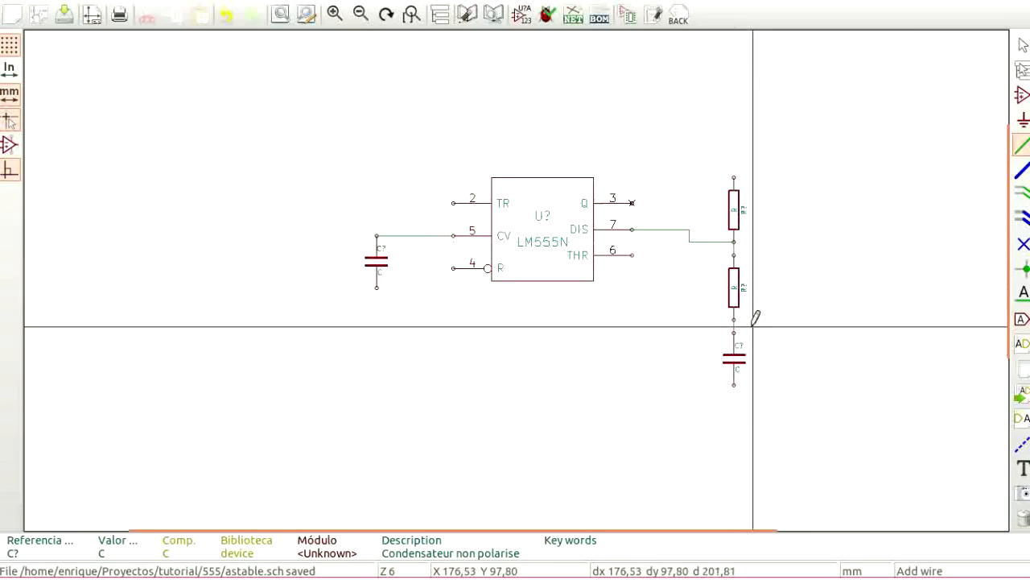
# Wire pin 2 (TR), routed over the timer and around the resistors, and pin 6 (THR) to the junction of the lower resistor and capacitor
pyautogui.click(451, 202)
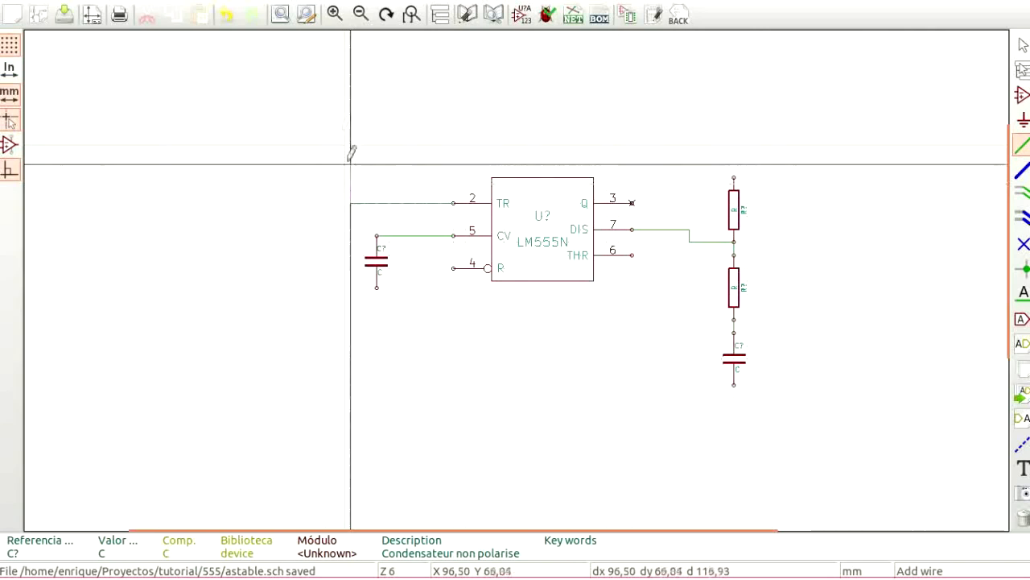
pyautogui.click(350, 86)
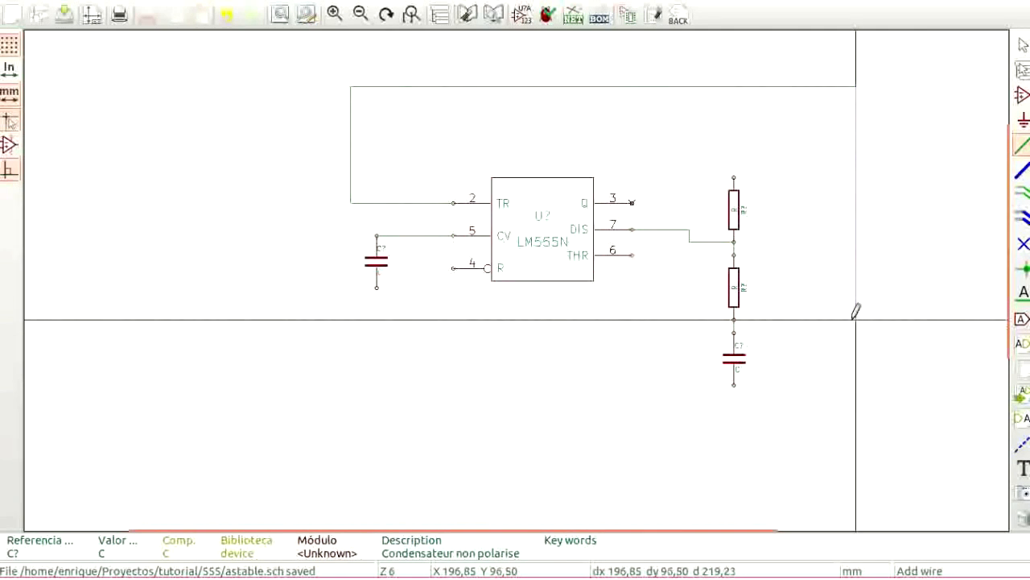
pyautogui.click(734, 319)
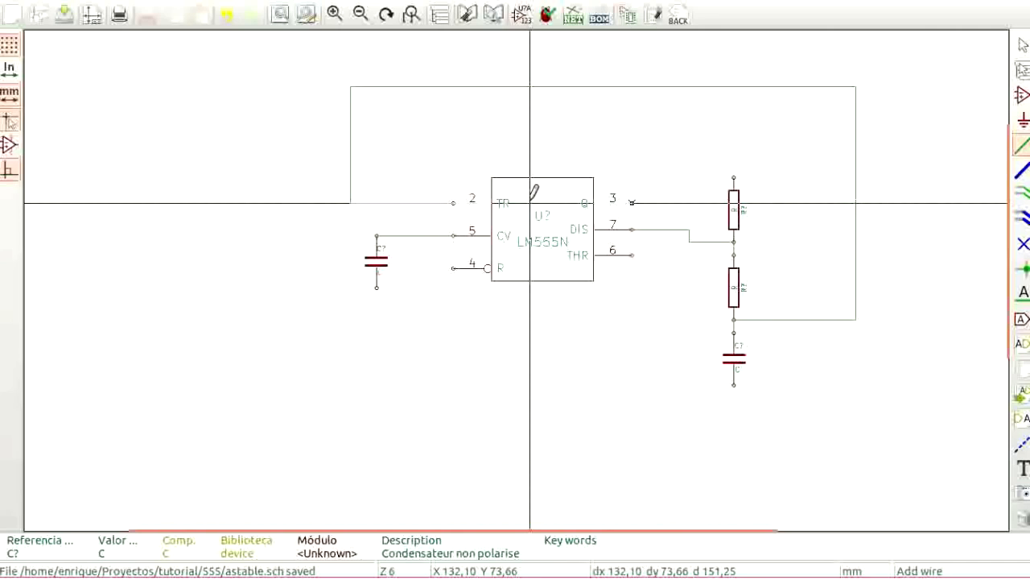
pyautogui.click(632, 255)
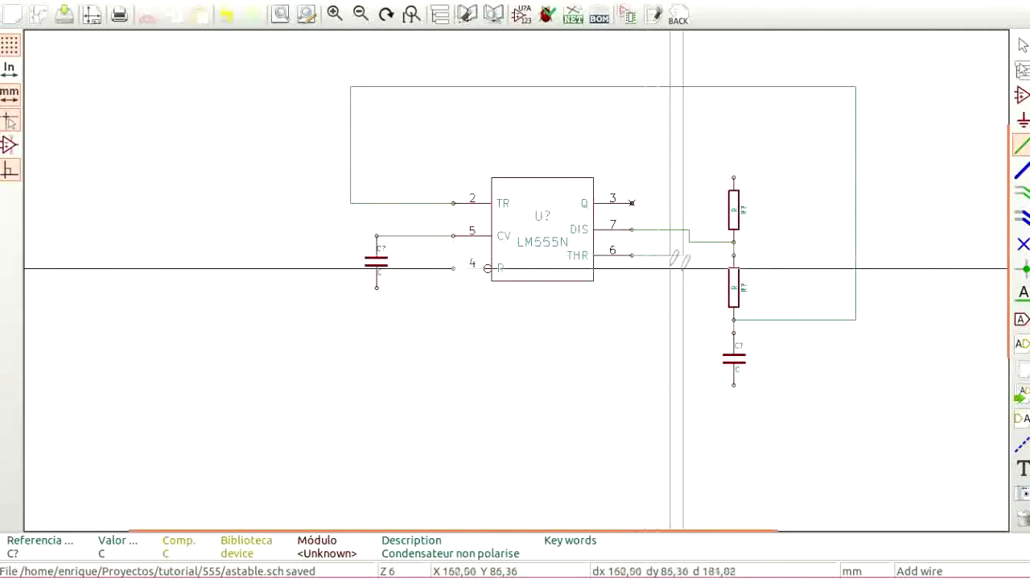
pyautogui.click(683, 320)
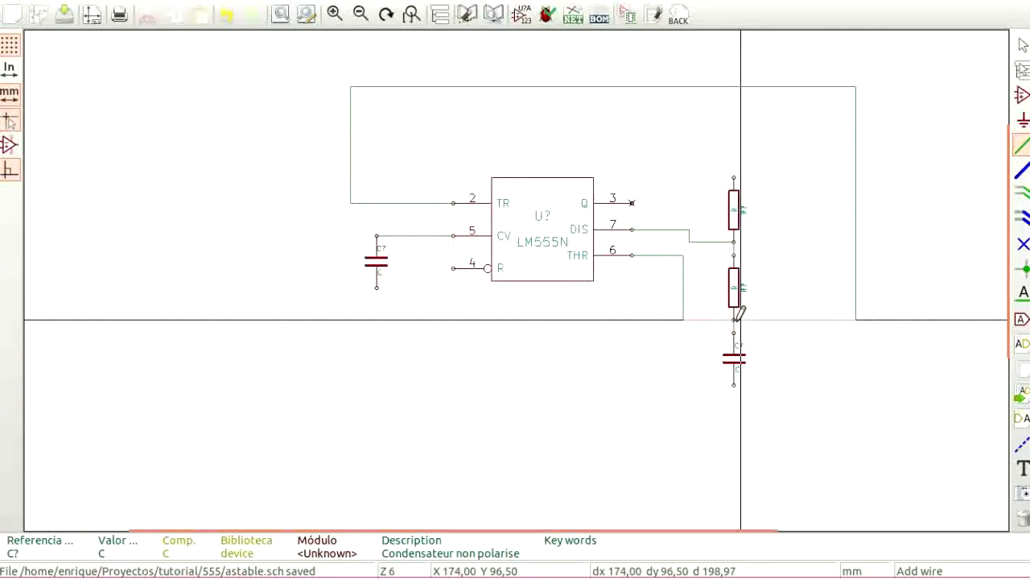
pyautogui.click(734, 320)
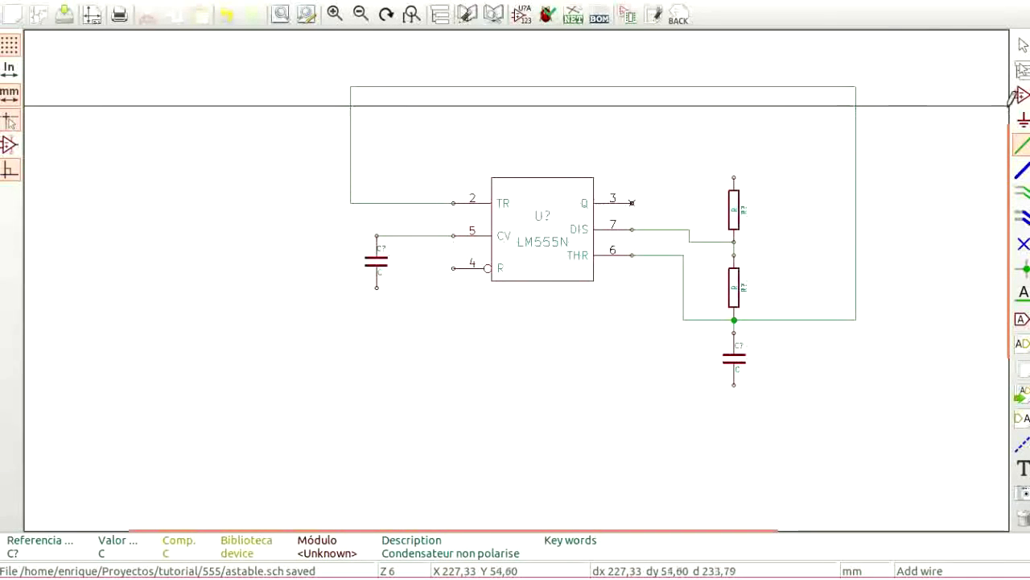
pyautogui.click(1021, 96)
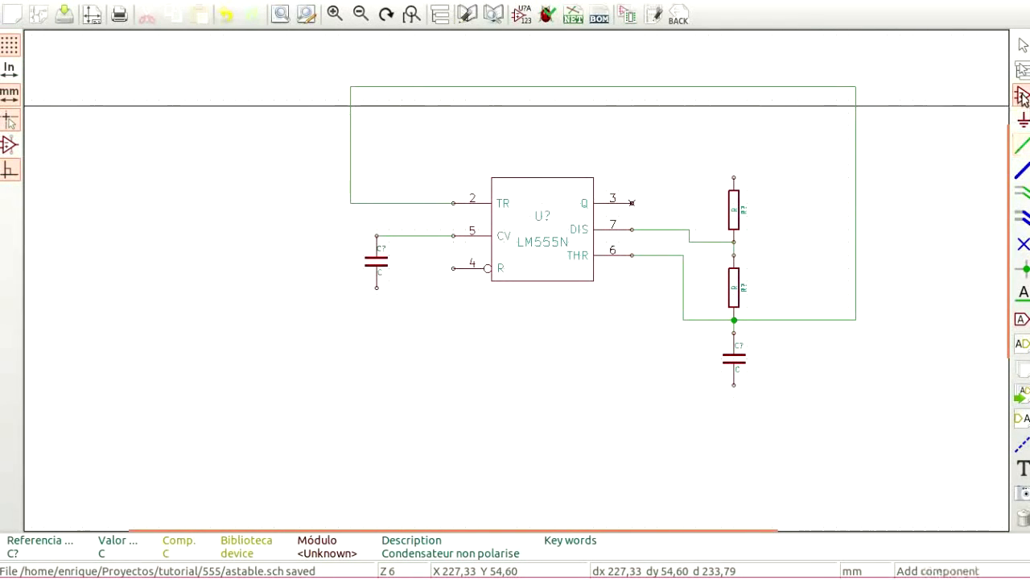
pyautogui.click(504, 130)
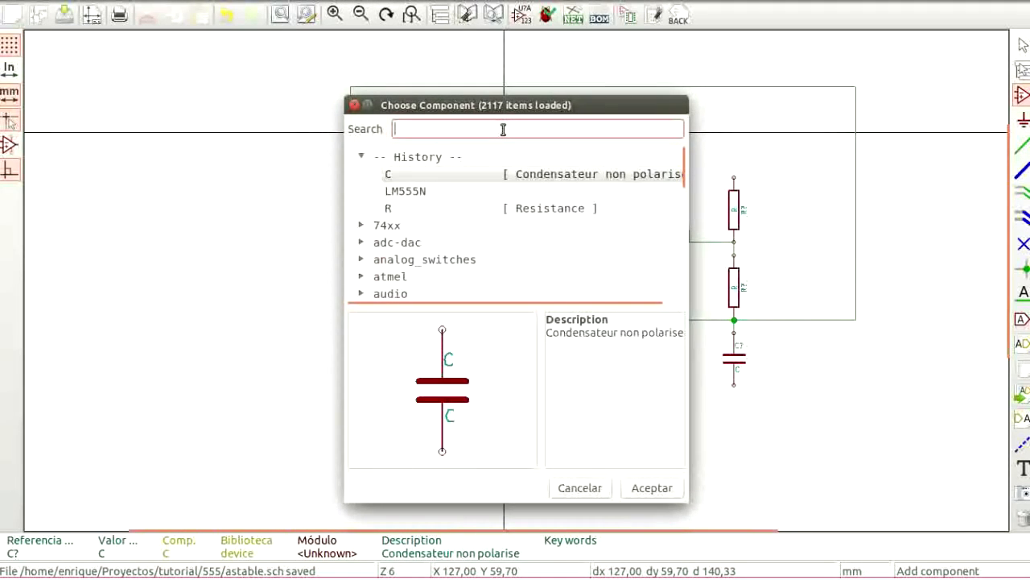
pyautogui.write('cvv')
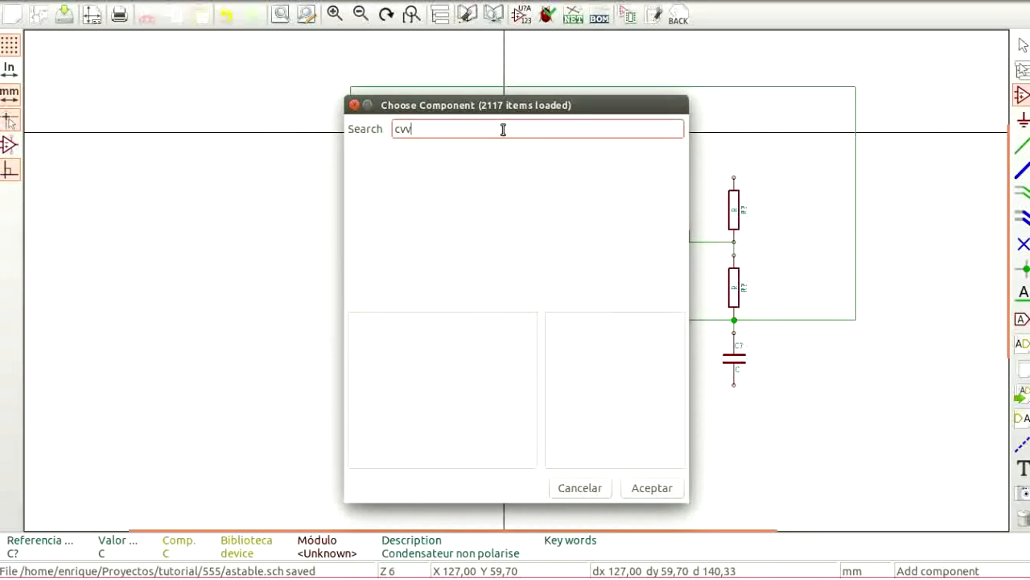
pyautogui.press('BackSpace')
pyautogui.press('BackSpace')
pyautogui.press('BackSpace')
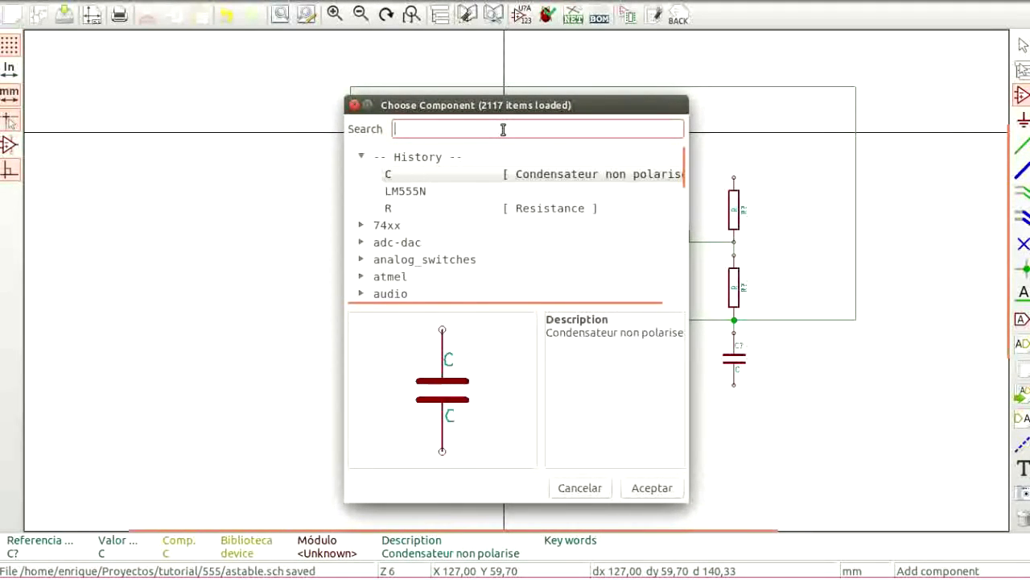
pyautogui.write('vcc')
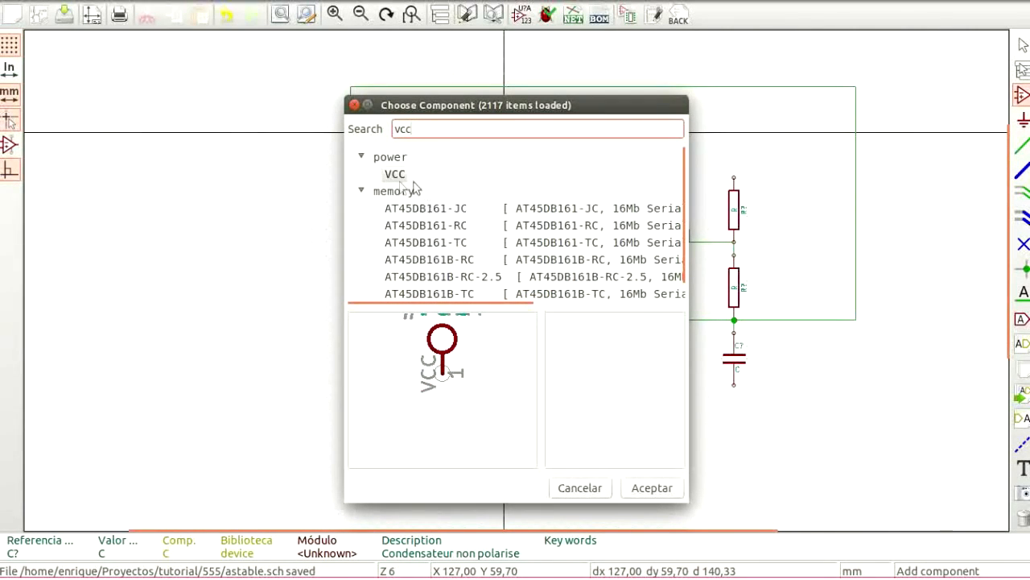
pyautogui.click(355, 106)
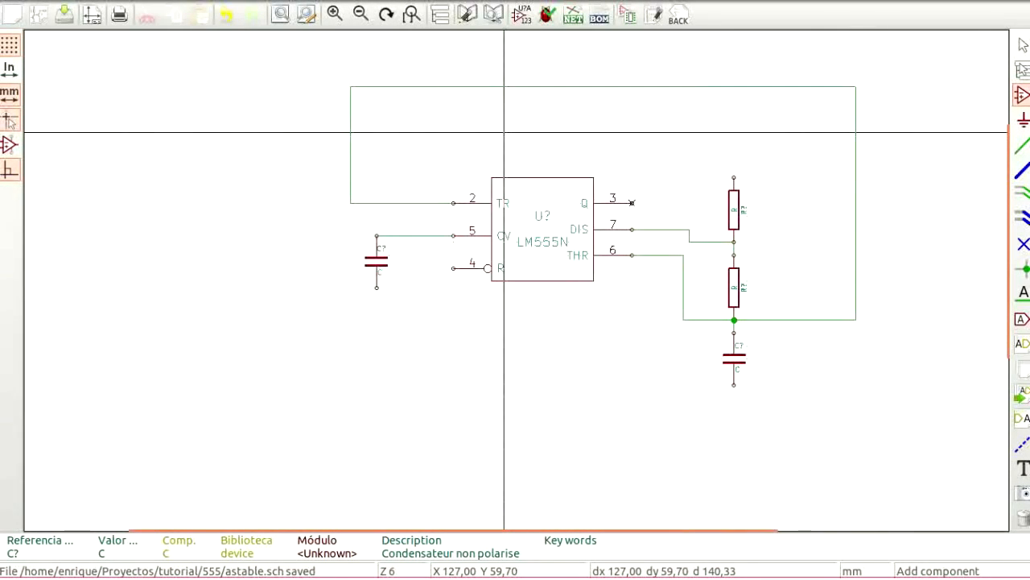
# Search the power symbols for vcc and place the VCC symbol above the upper resistor
pyautogui.click(1023, 119)
pyautogui.click(524, 124)
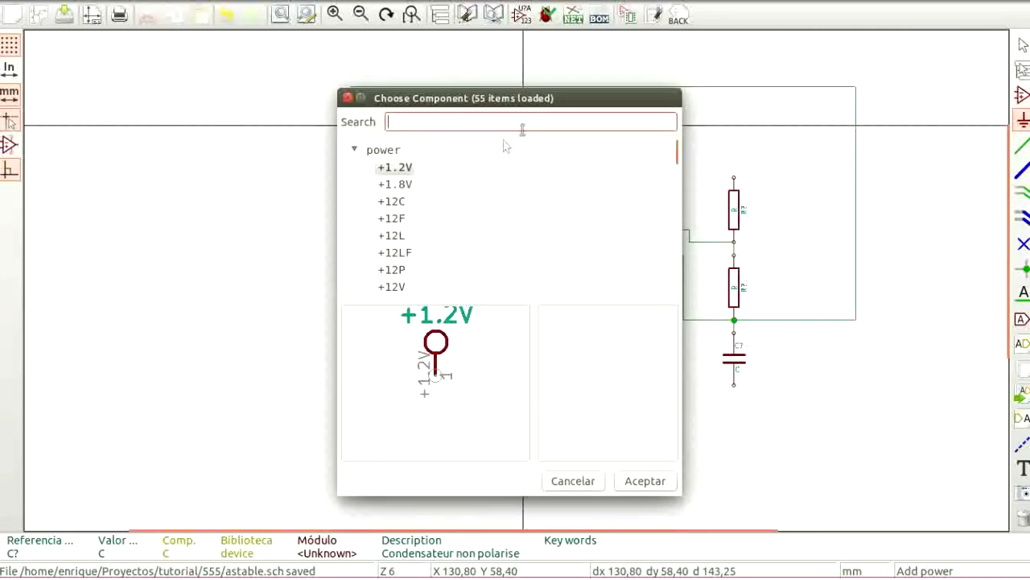
pyautogui.scroll(-3, 407, 201)
pyautogui.scroll(3, 422, 235)
pyautogui.write('vc')
pyautogui.click(391, 171)
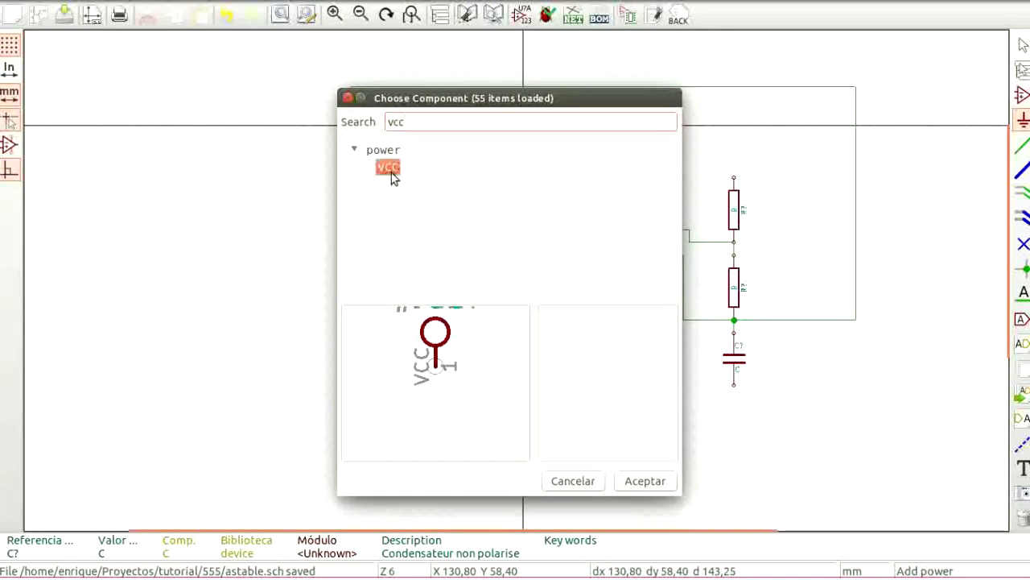
pyautogui.click(654, 483)
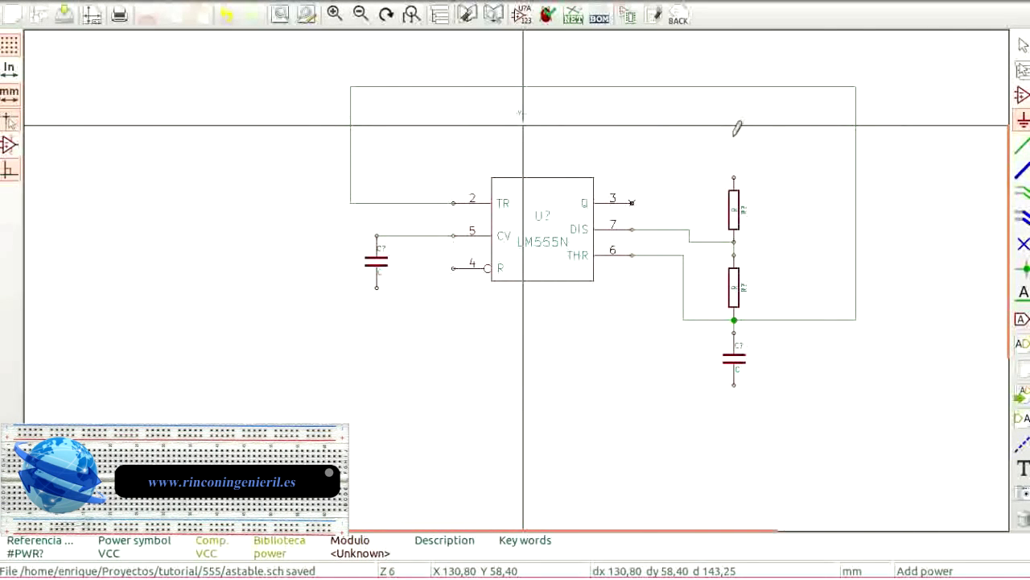
pyautogui.press('F4')
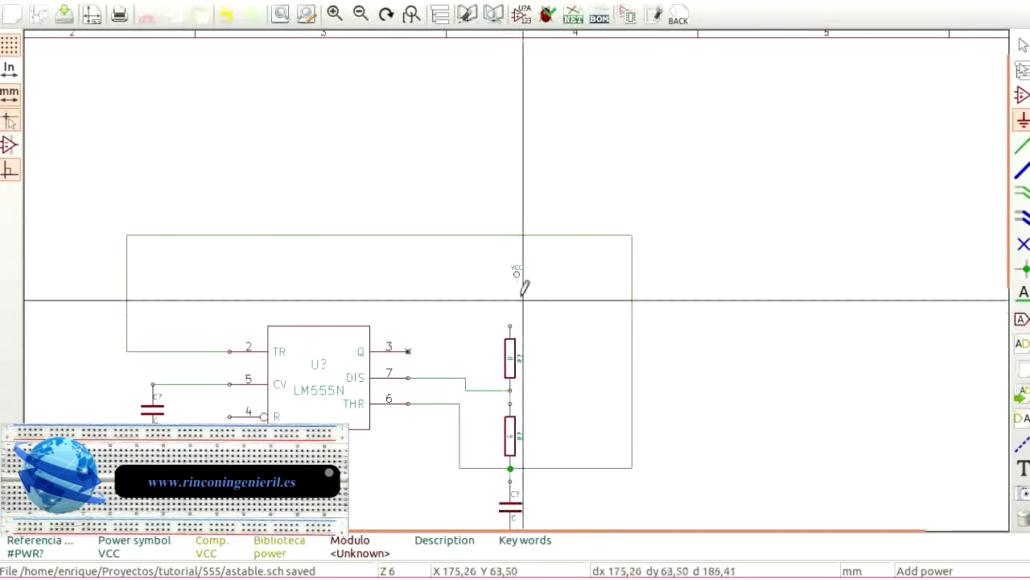
pyautogui.click(523, 274)
pyautogui.click(1023, 45)
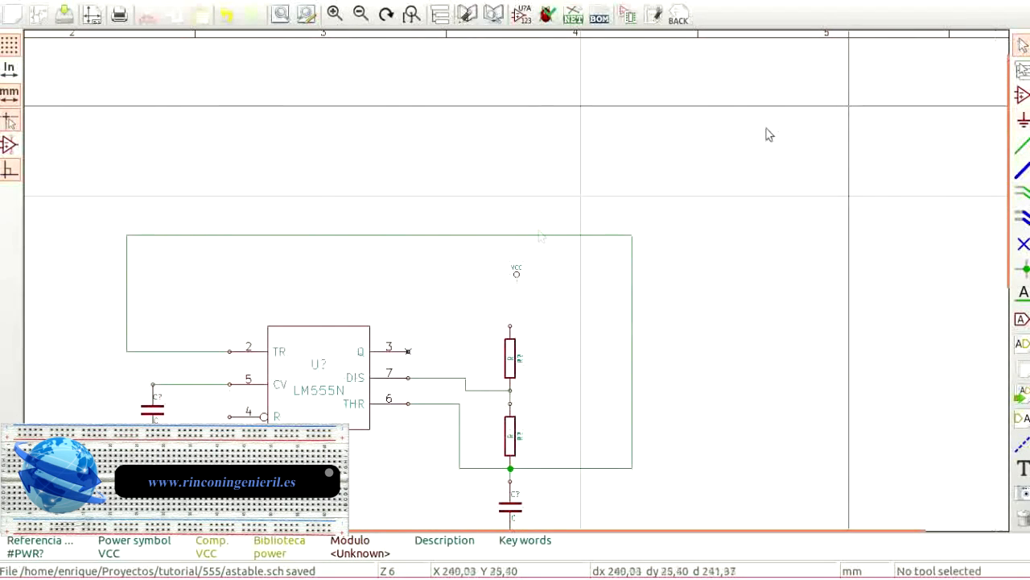
# Align the VCC symbol with the upper resistor and wire it to that resistor's free upper end
pyautogui.scroll(2, 523, 282)
pyautogui.moveTo(504, 267); pyautogui.dragTo(486, 273)
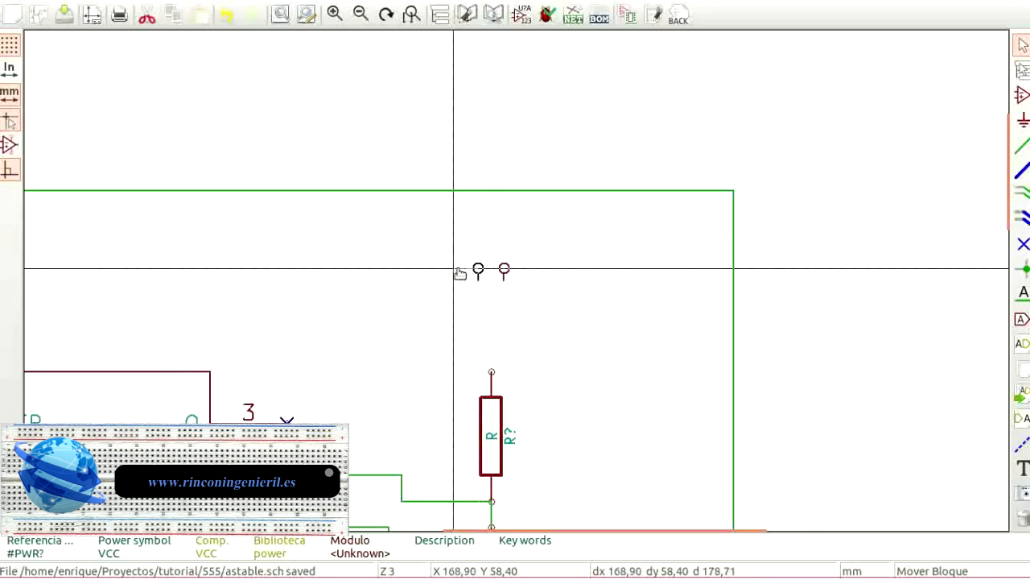
pyautogui.click(464, 274)
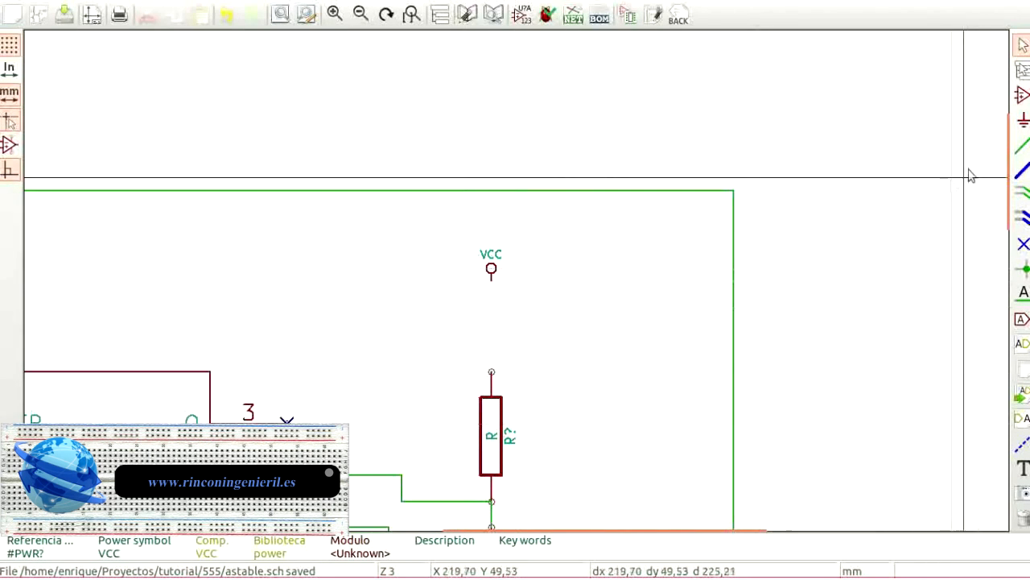
pyautogui.click(1022, 145)
pyautogui.click(491, 371)
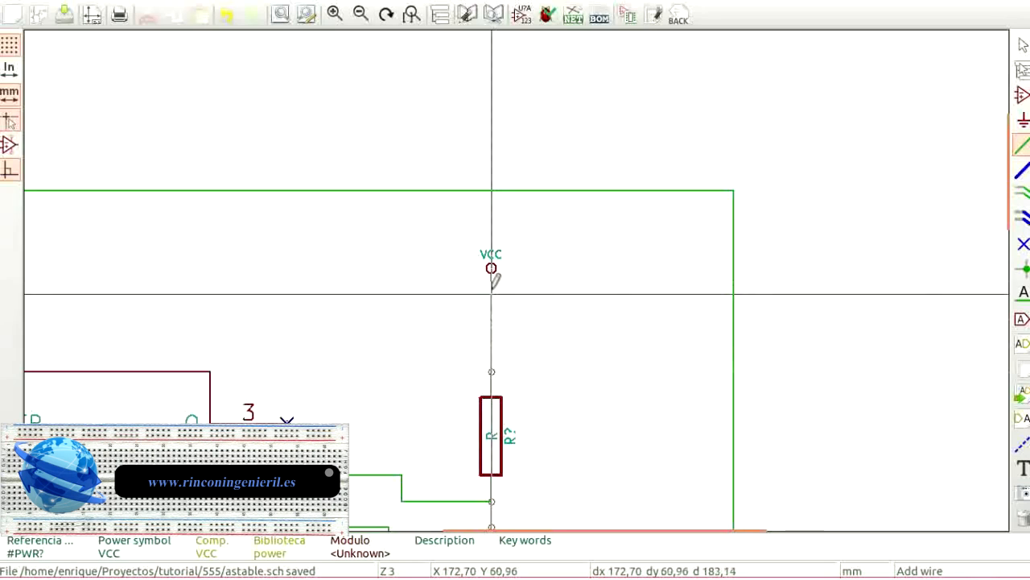
pyautogui.click(491, 269)
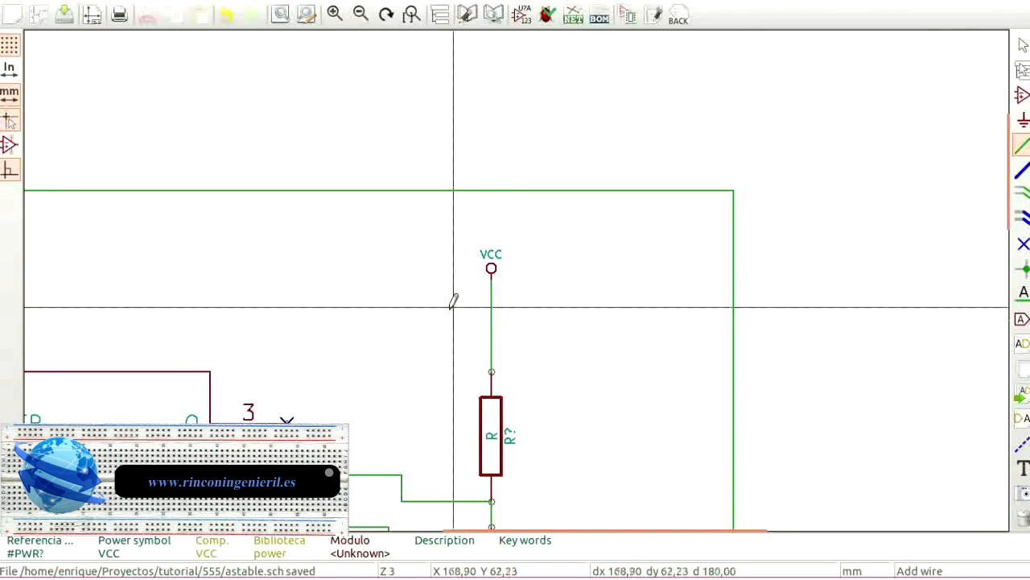
# Place a second VCC power symbol from the component history between the capacitor and the LM555N, near pins 5 and 4
pyautogui.scroll(-2, 516, 269)
pyautogui.scroll(1, 519, 266)
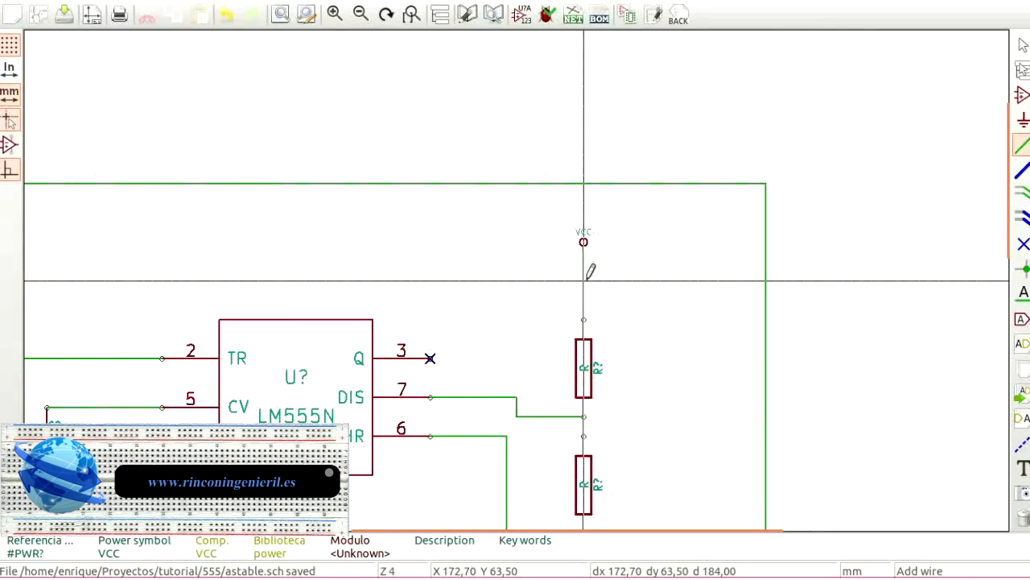
pyautogui.moveTo(127, 414)
pyautogui.mouseDown(button='middle')
pyautogui.moveTo(405, 261)
pyautogui.moveTo(392, 253)
pyautogui.mouseUp(button='middle')
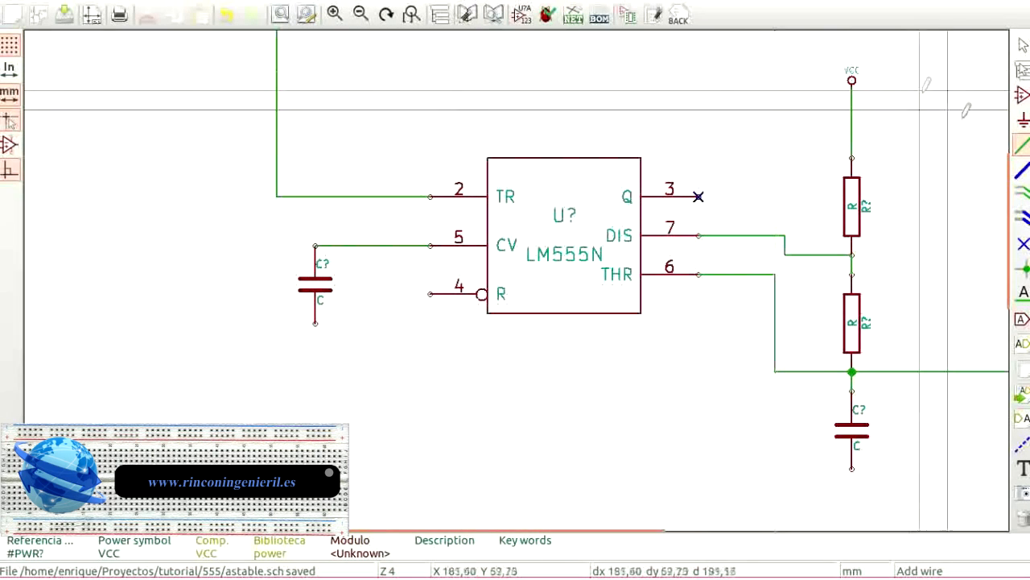
pyautogui.click(402, 256)
pyautogui.click(393, 169)
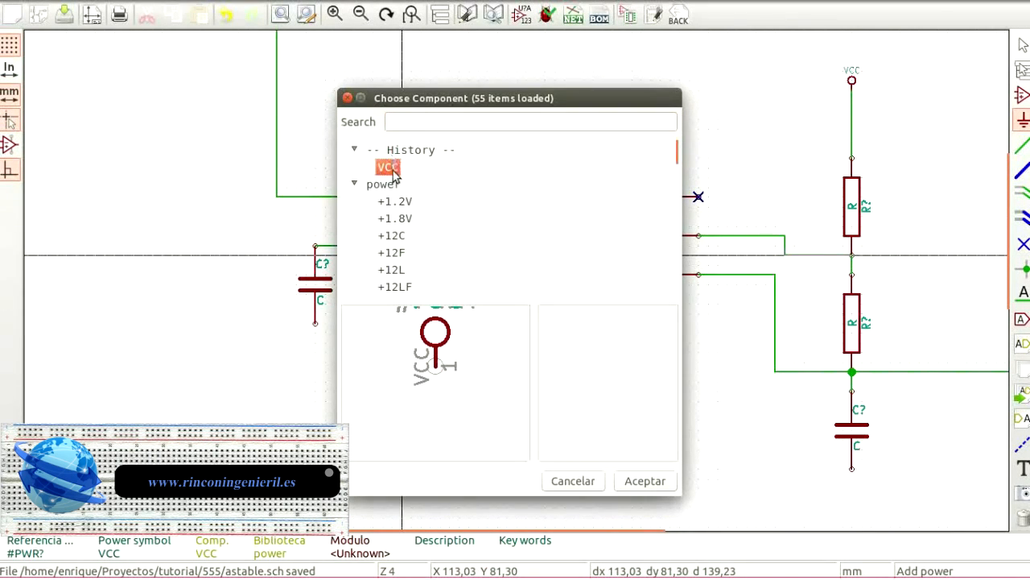
pyautogui.click(633, 487)
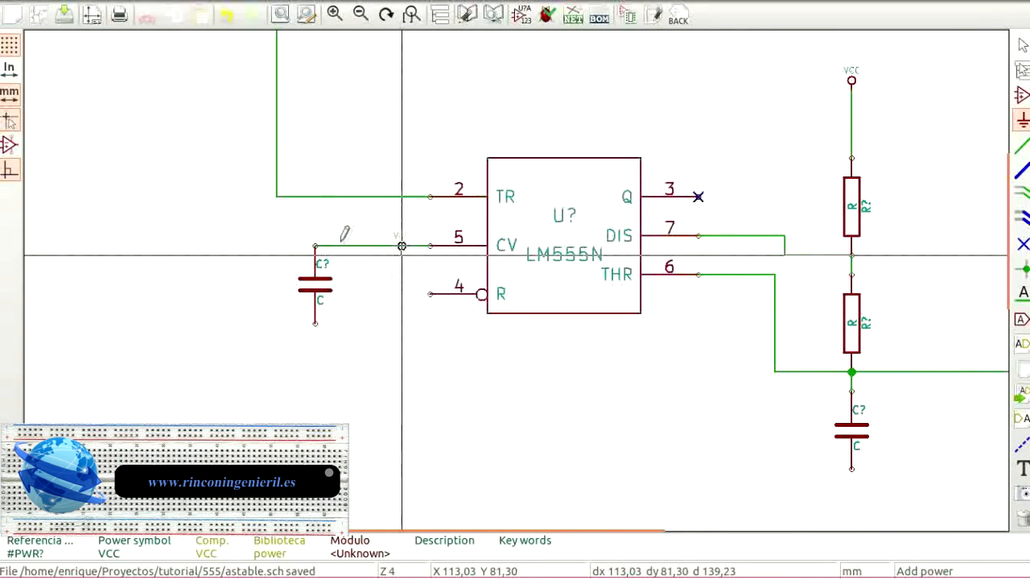
pyautogui.middleClick(405, 267)
pyautogui.click(517, 281)
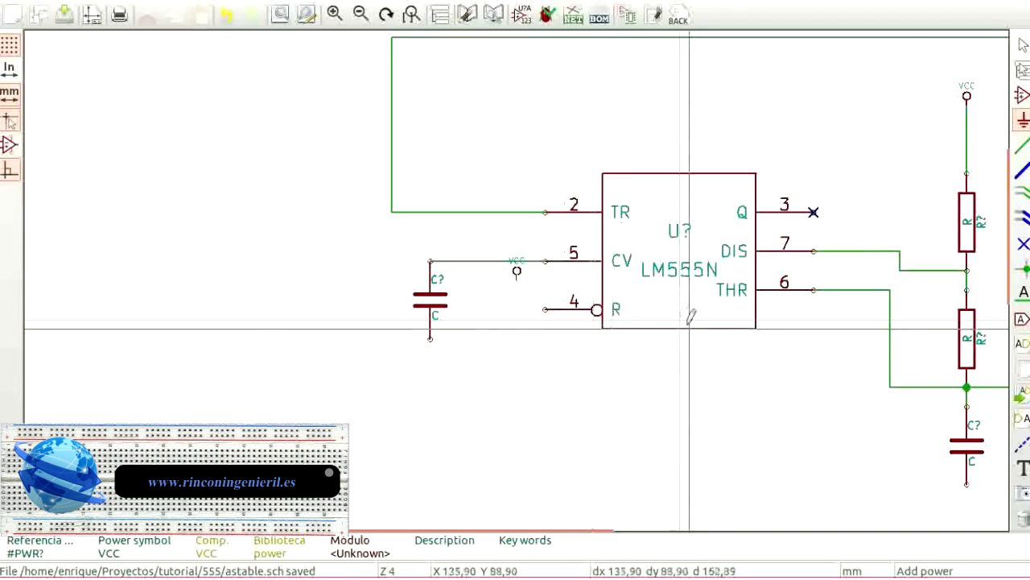
# Move the VCC symbol near pins 5 and 4 slightly down so it clears the wire to pin 5
pyautogui.press('Escape')
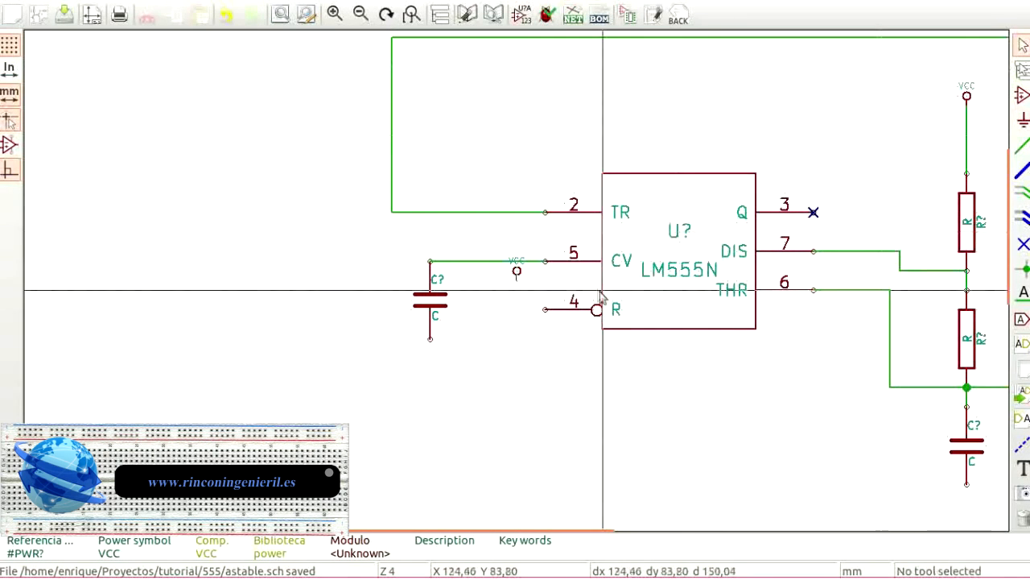
pyautogui.click(516, 273)
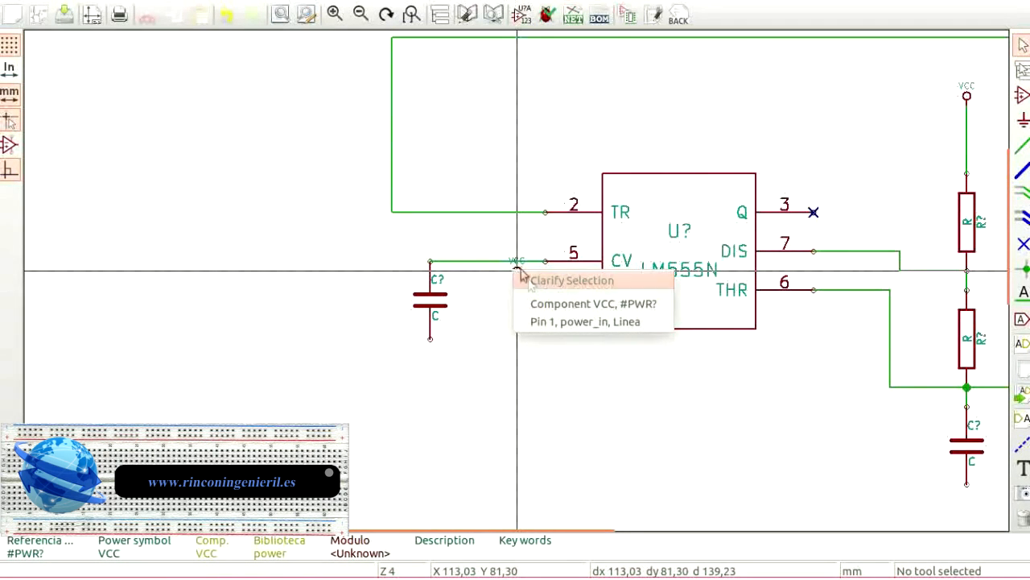
pyautogui.click(615, 304)
pyautogui.hotkey('ctrl', 's')
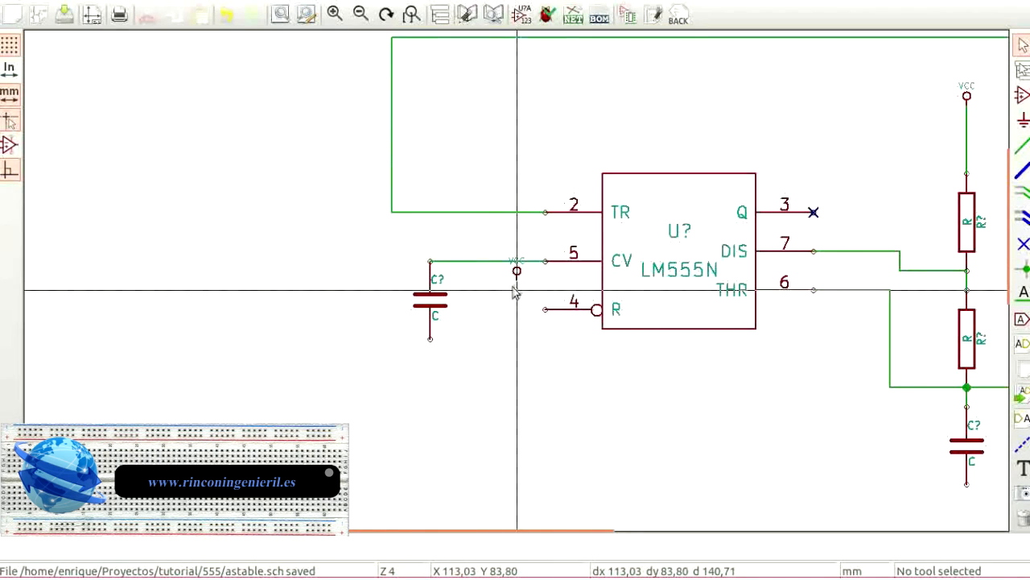
pyautogui.click(517, 272)
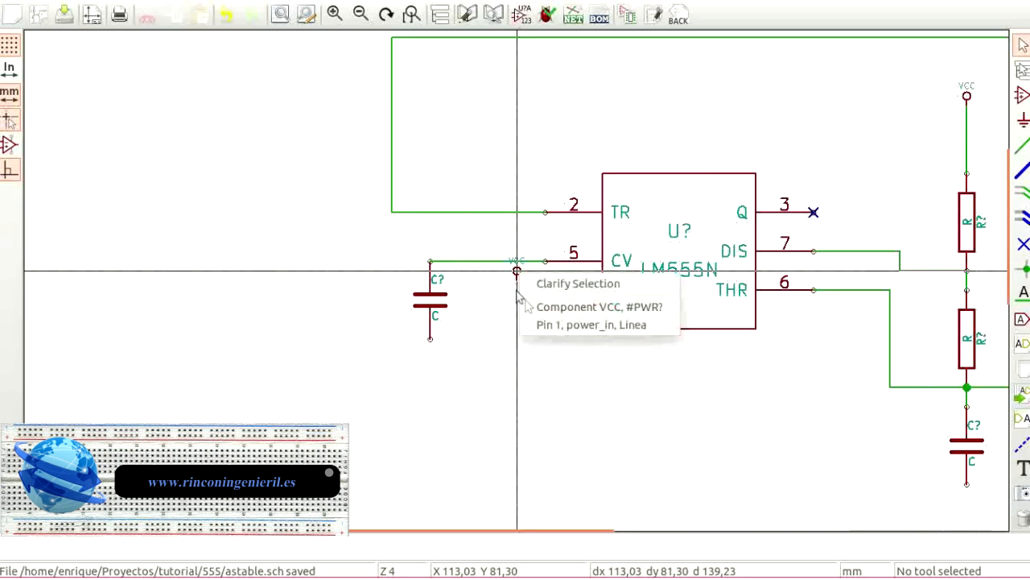
pyautogui.click(556, 324)
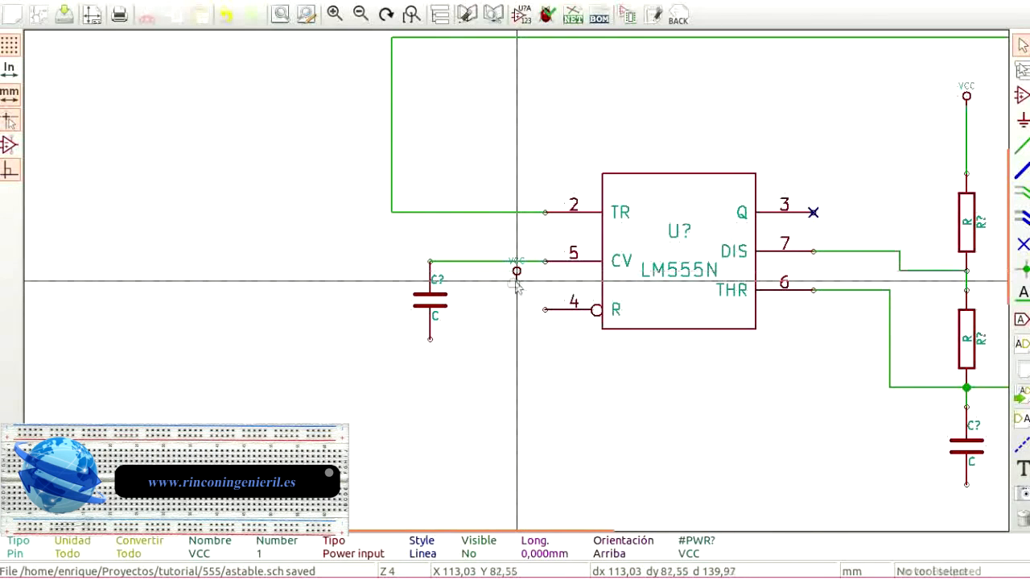
pyautogui.moveTo(517, 286); pyautogui.dragTo(513, 288)
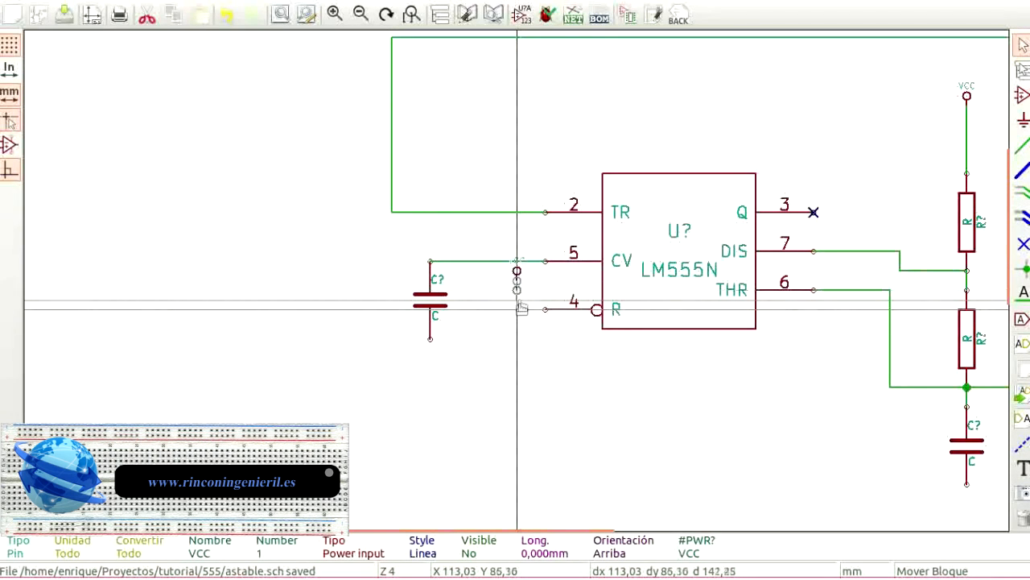
pyautogui.click(515, 305)
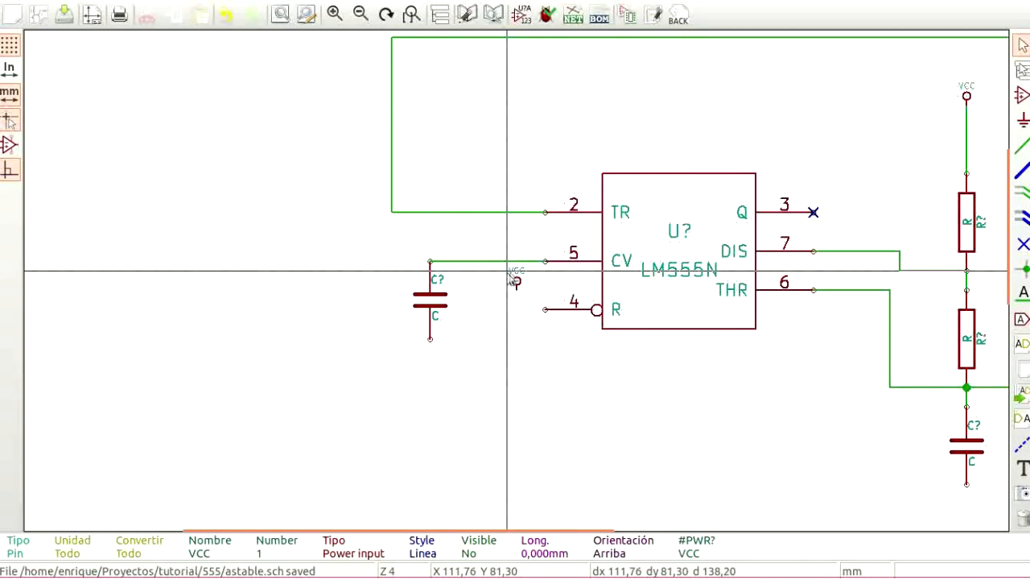
# Wire the VCC symbol beside the timer to pin 4 (R) of the LM555N
pyautogui.click(1021, 146)
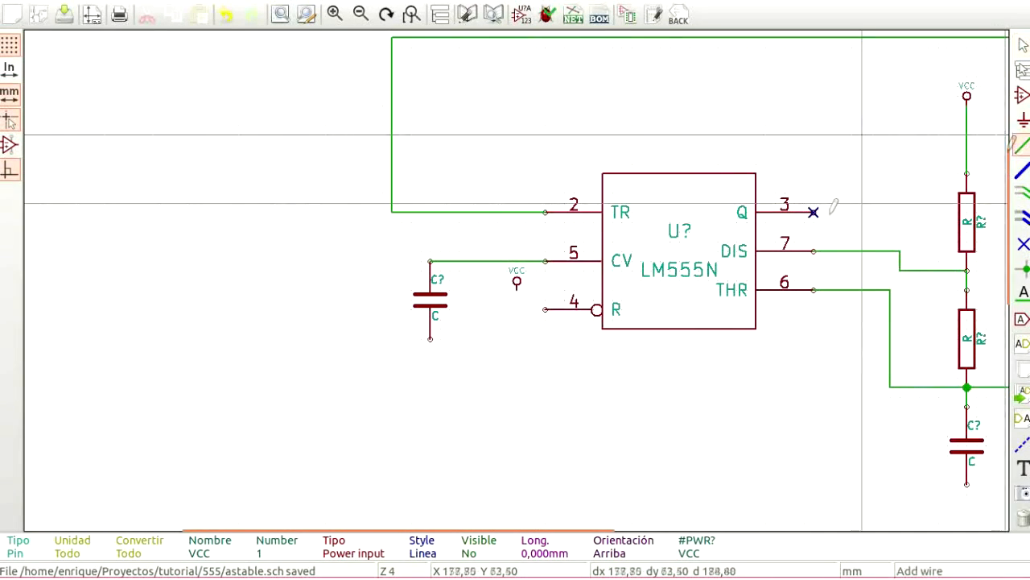
pyautogui.click(516, 283)
pyautogui.click(546, 309)
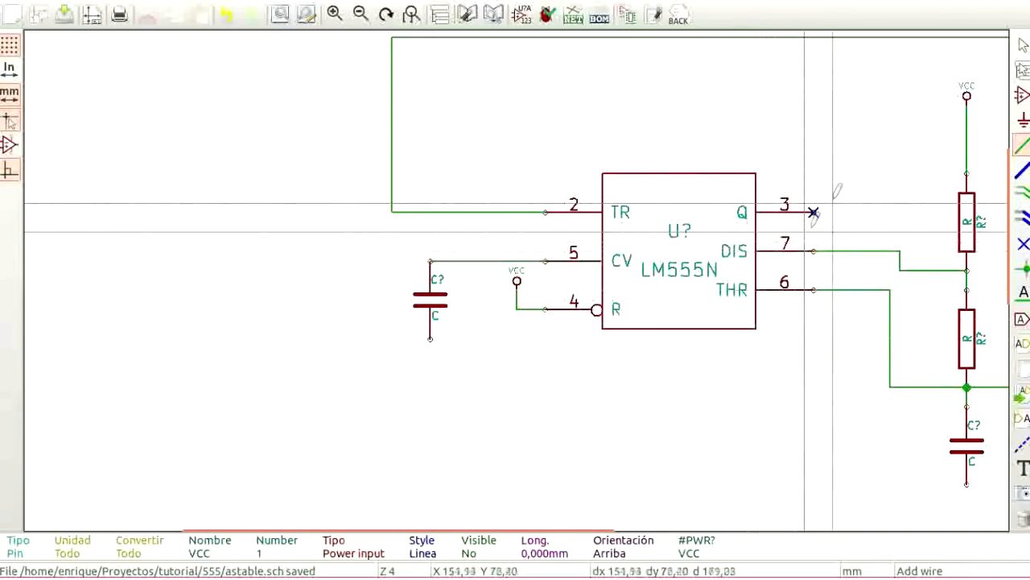
# Search the power symbols for gnd and place a GND symbol just below the capacitor connected to pin 5
pyautogui.moveTo(828, 163); pyautogui.dragTo(534, 177, button='middle')
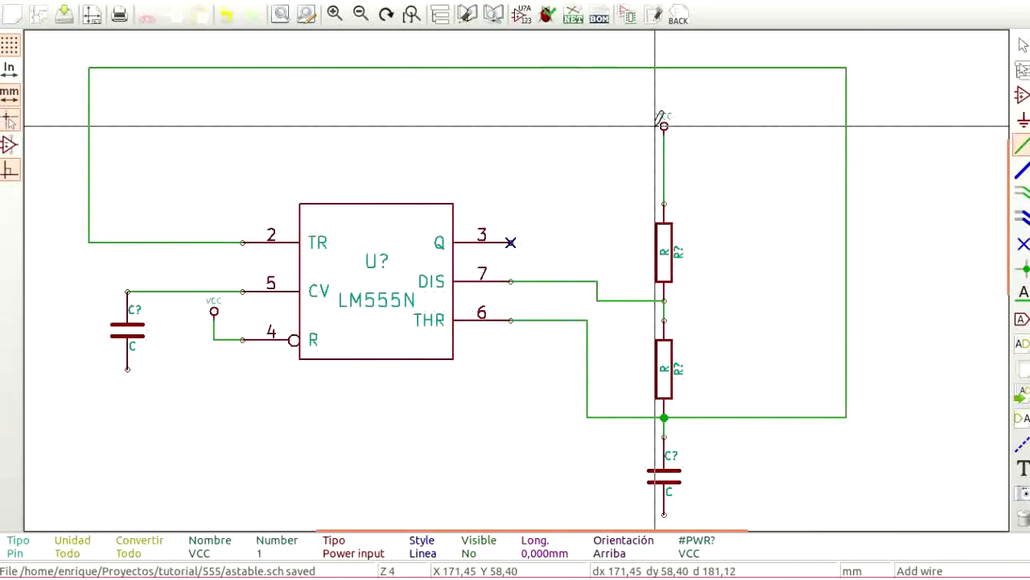
pyautogui.moveTo(359, 395)
pyautogui.mouseDown(button='middle')
pyautogui.moveTo(416, 292)
pyautogui.moveTo(420, 342)
pyautogui.mouseUp(button='middle')
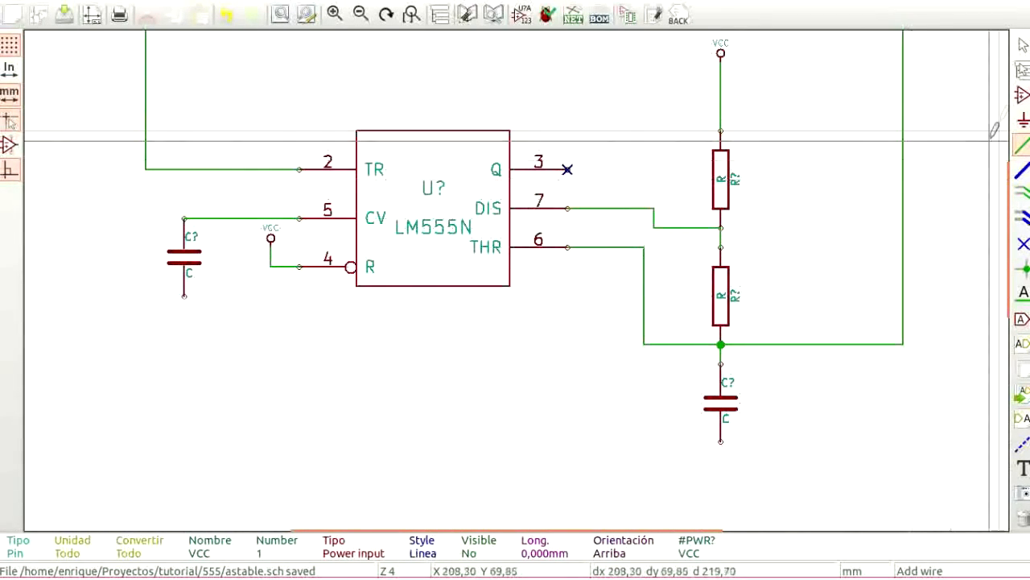
pyautogui.click(1022, 123)
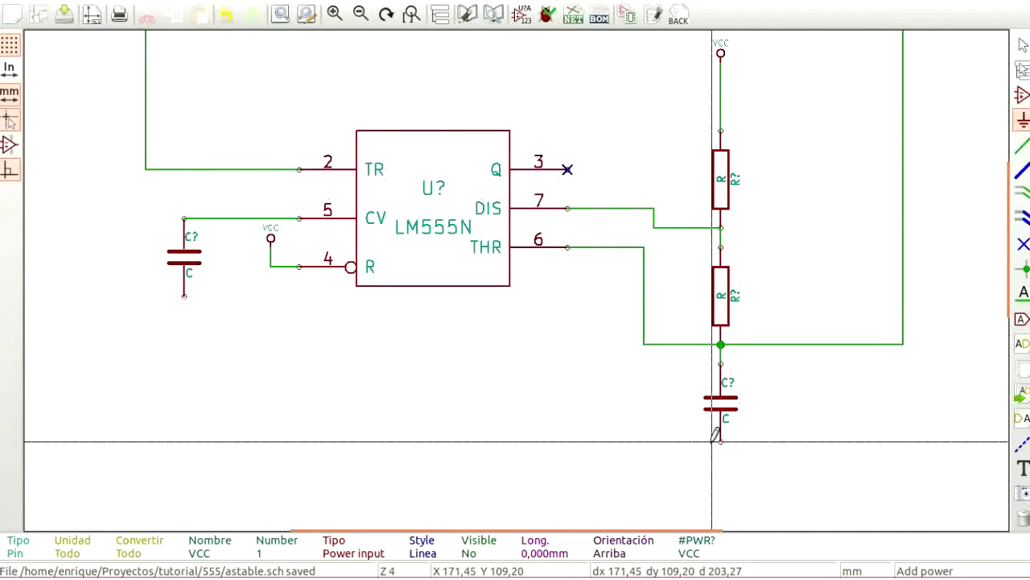
pyautogui.click(184, 317)
pyautogui.write('gnd')
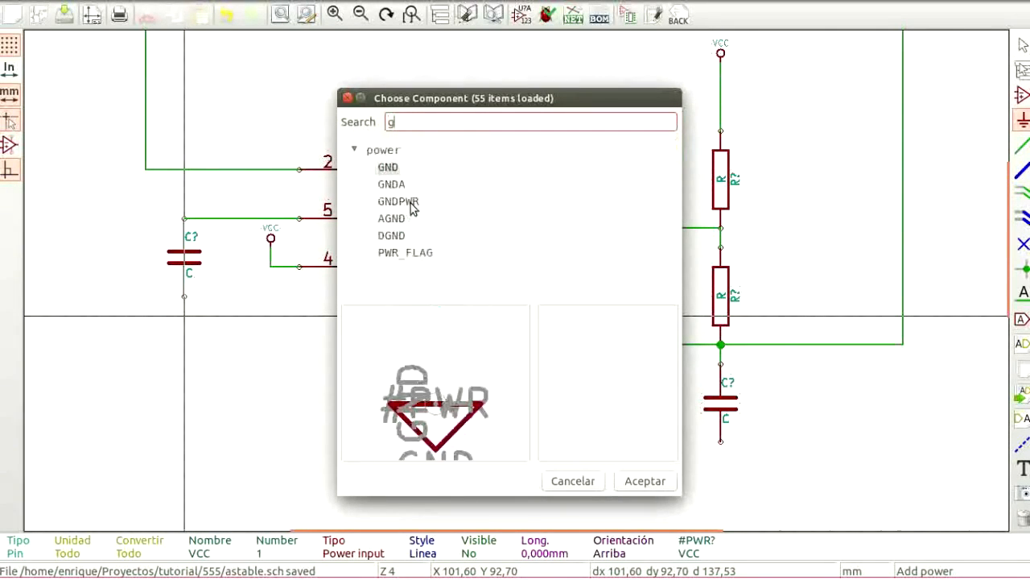
pyautogui.click(644, 481)
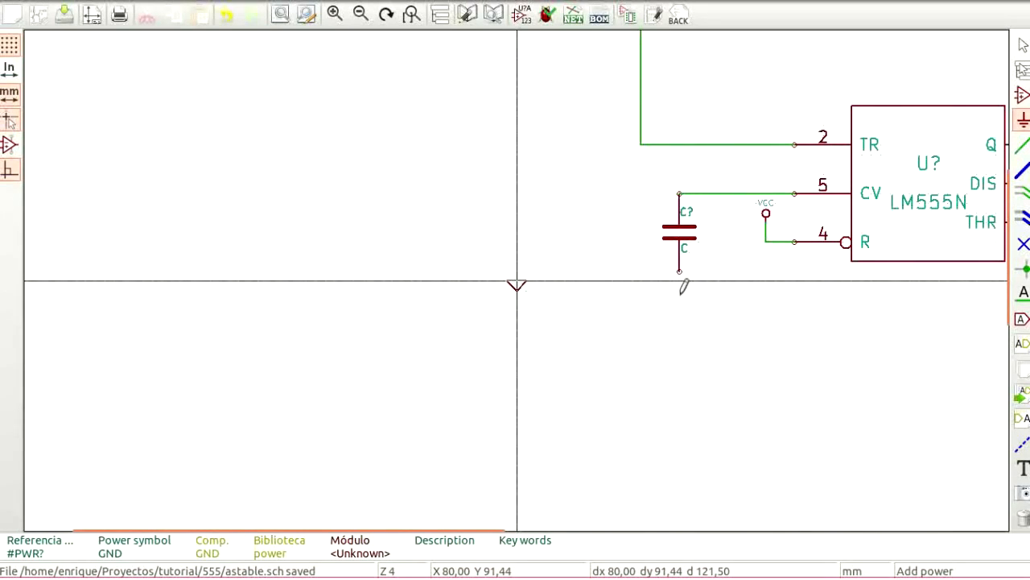
pyautogui.click(678, 283)
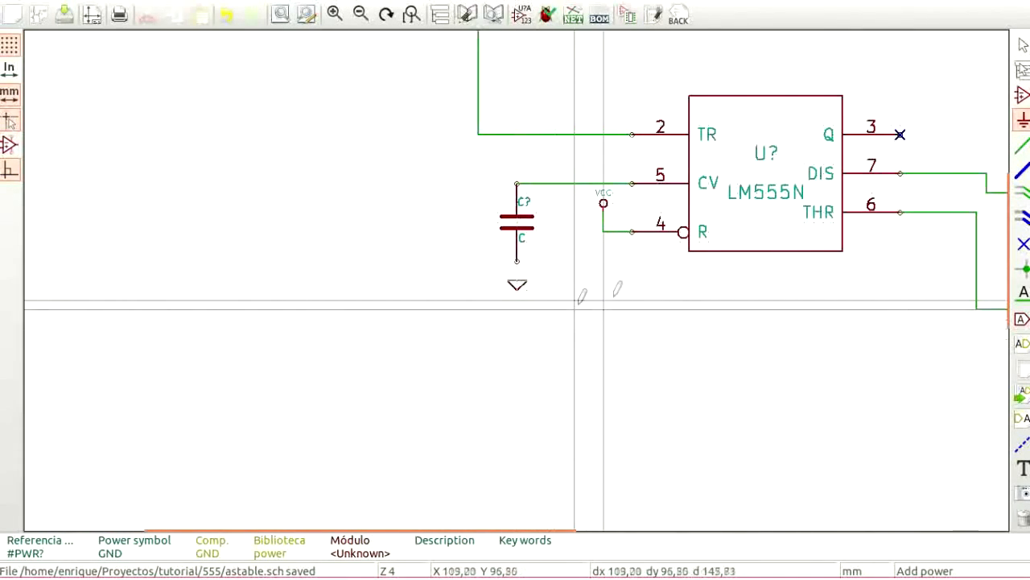
# Place a second GND symbol from the component history at the free lower end of the capacitor under the resistors
pyautogui.moveTo(787, 423); pyautogui.dragTo(375, 348, button='middle')
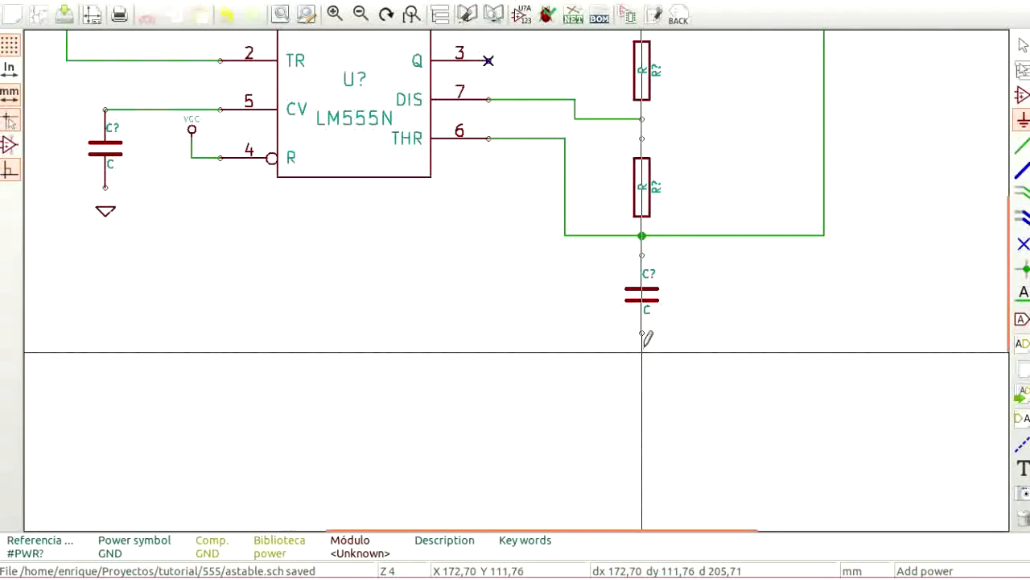
pyautogui.click(643, 348)
pyautogui.click(389, 168)
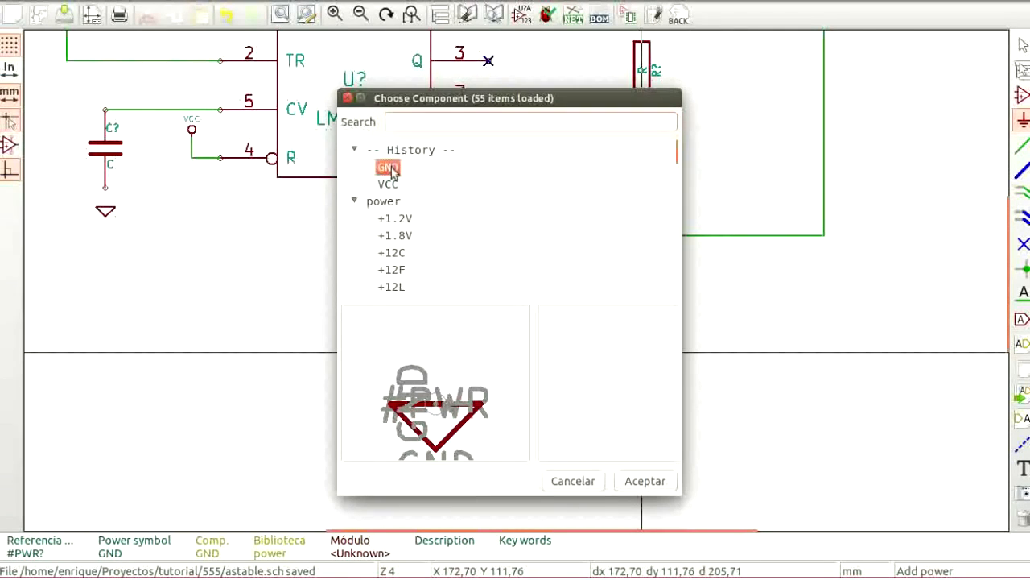
pyautogui.click(666, 481)
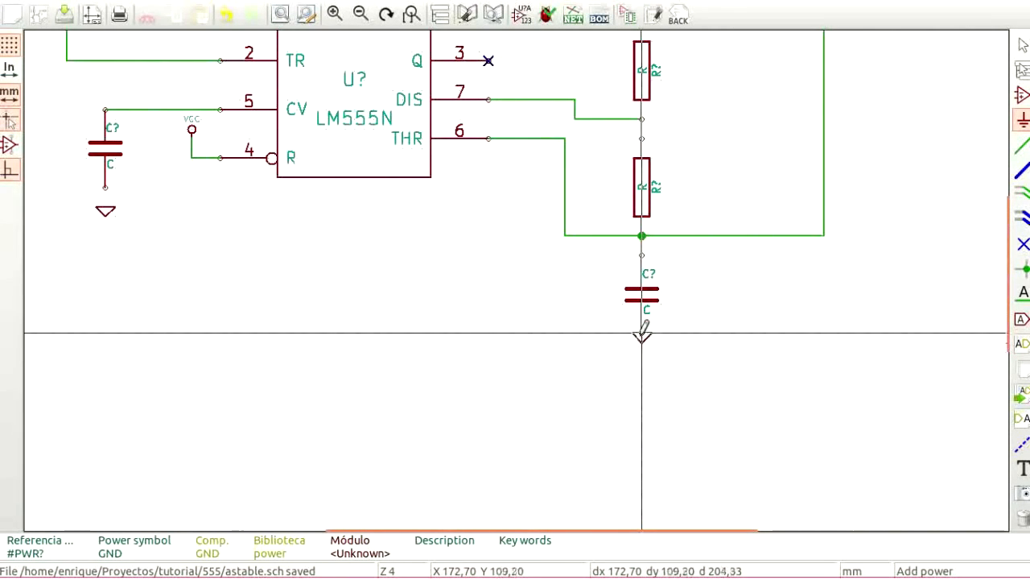
pyautogui.click(641, 334)
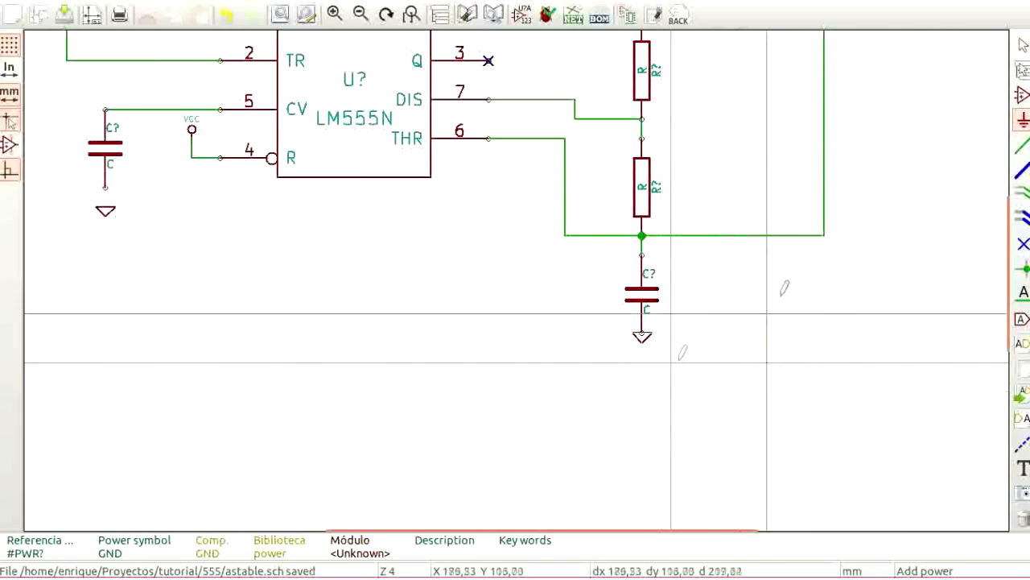
# Move the second GND symbol slightly below its capacitor and wire both capacitors' lower ends to their GND symbols
pyautogui.click(1022, 45)
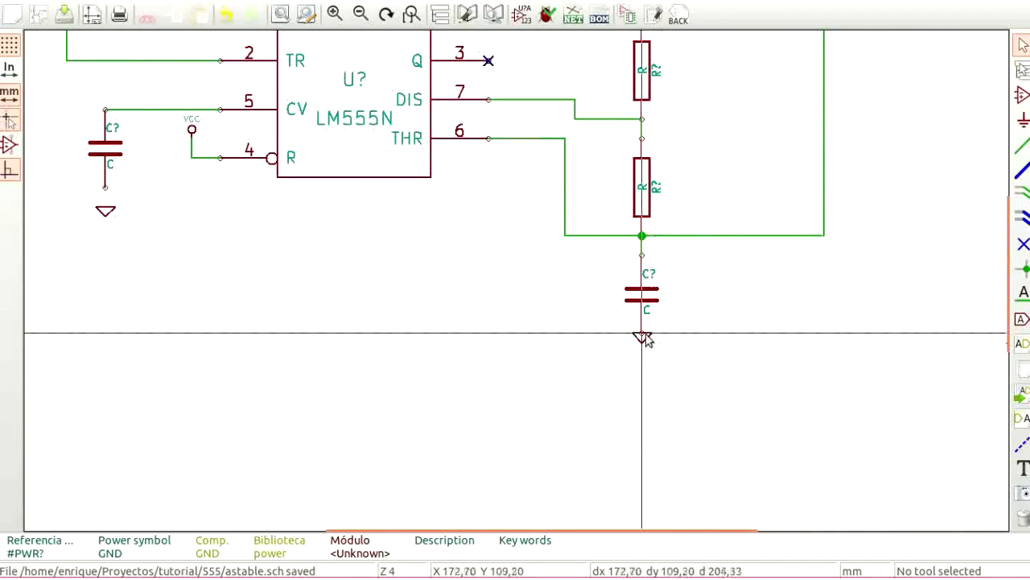
pyautogui.moveTo(642, 342)
pyautogui.mouseDown()
pyautogui.moveTo(648, 378)
pyautogui.moveTo(660, 385)
pyautogui.mouseUp()
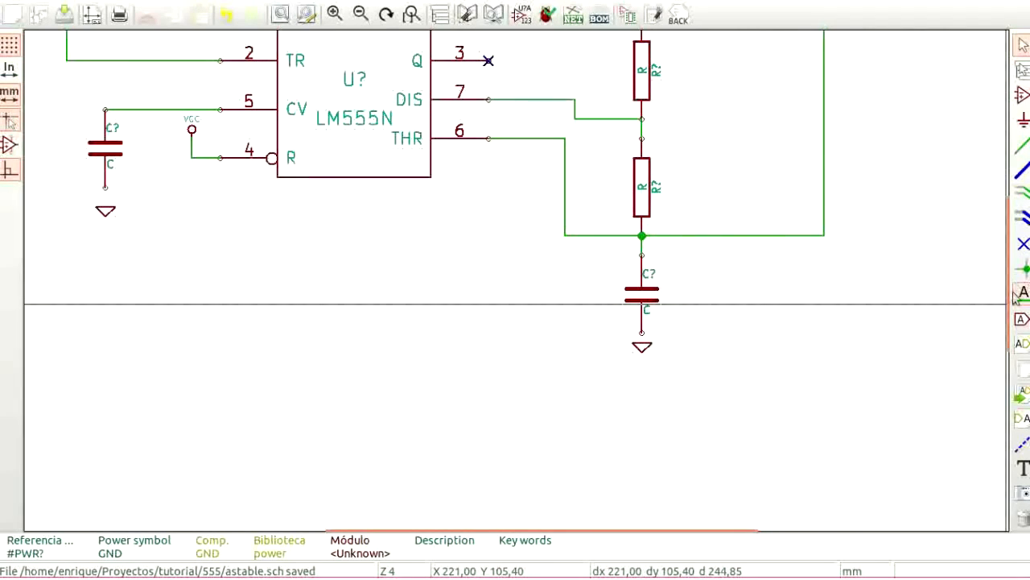
pyautogui.click(1020, 148)
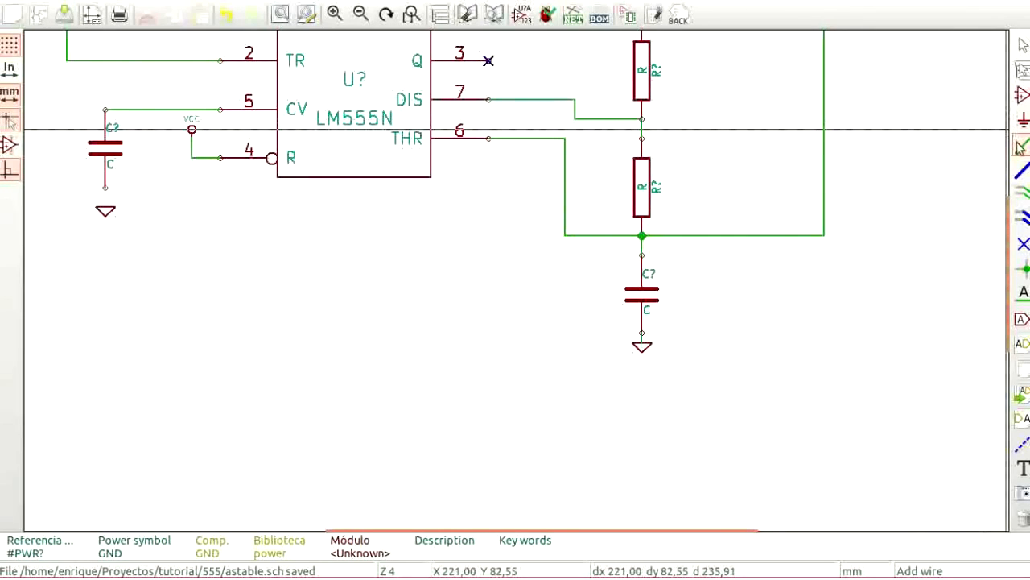
pyautogui.rightClick(135, 197)
pyautogui.click(173, 204)
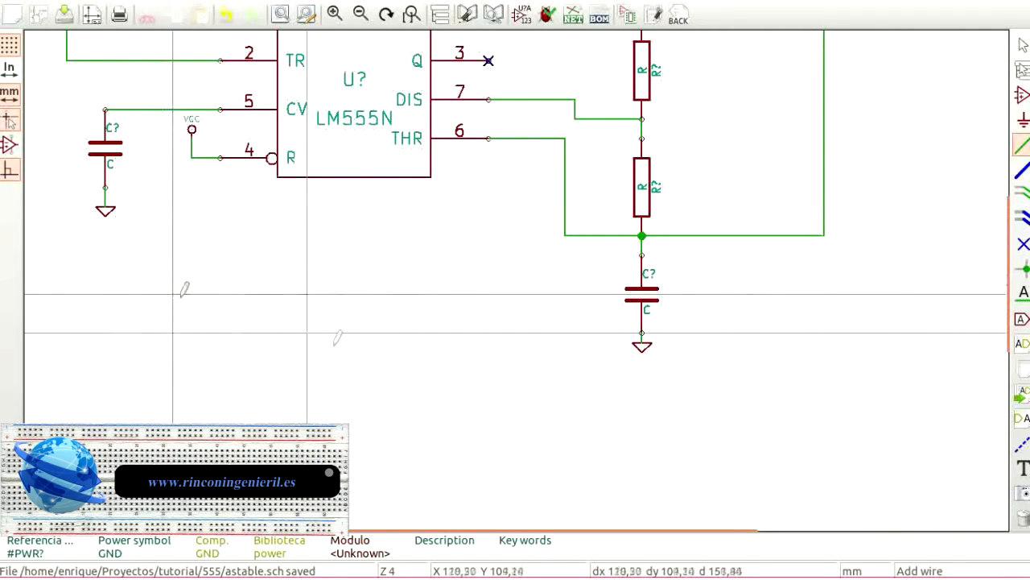
pyautogui.scroll(-2, 297, 264)
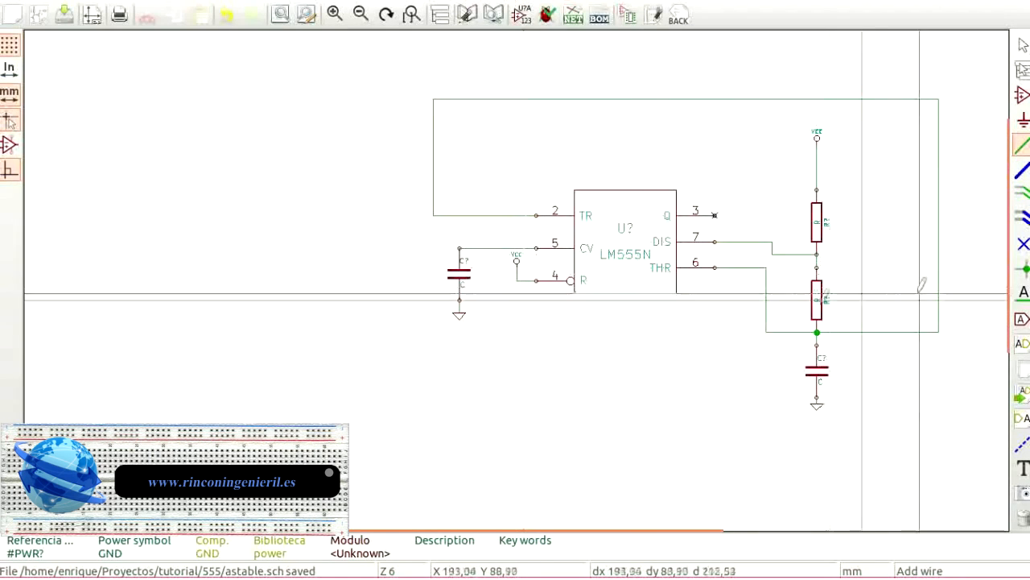
pyautogui.moveTo(676, 339); pyautogui.dragTo(391, 344, button='middle')
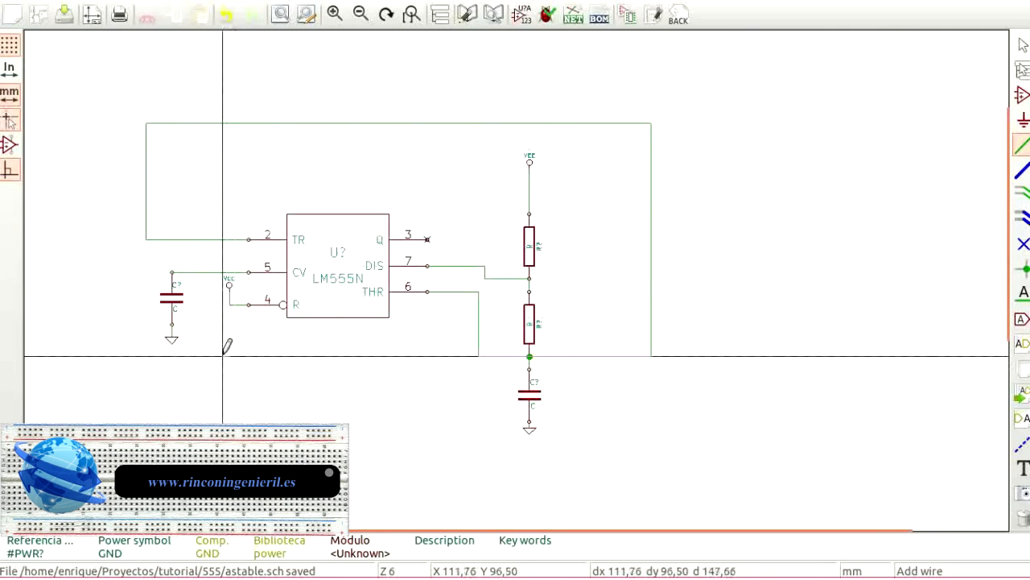
pyautogui.rightClick(402, 378)
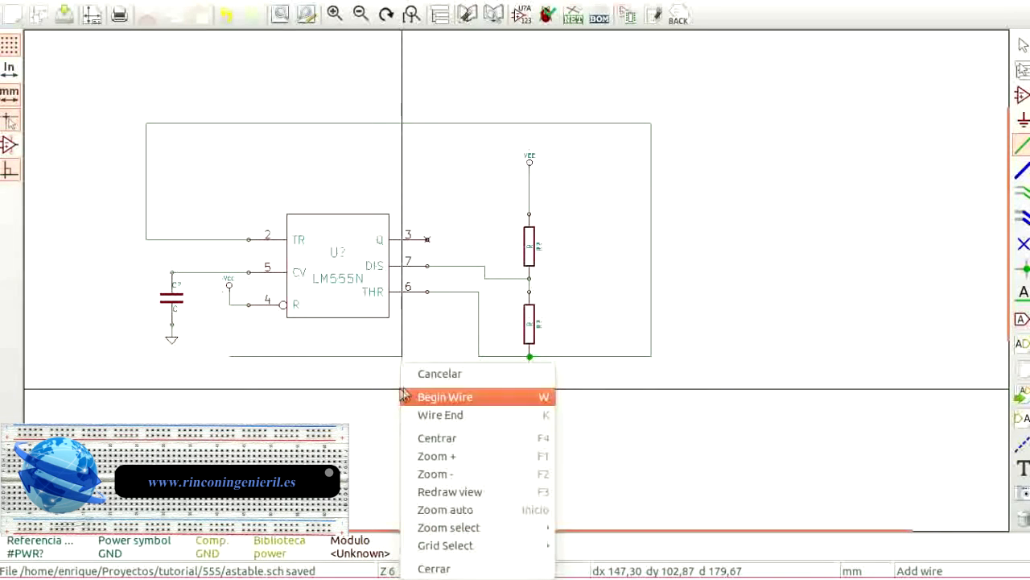
pyautogui.click(414, 371)
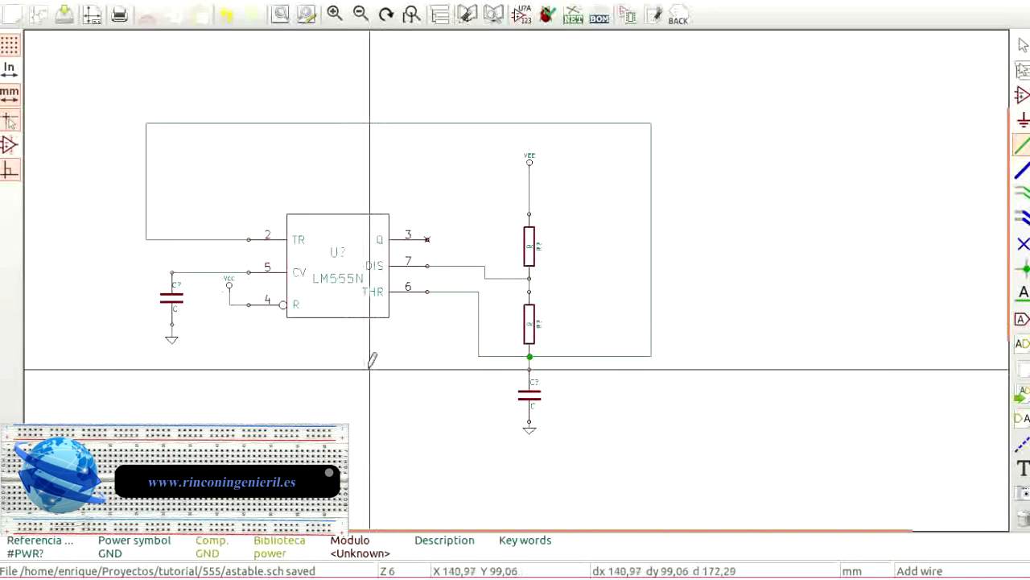
# Browse the available libraries in the component chooser and close it without placing a component
pyautogui.scroll(2, 370, 360)
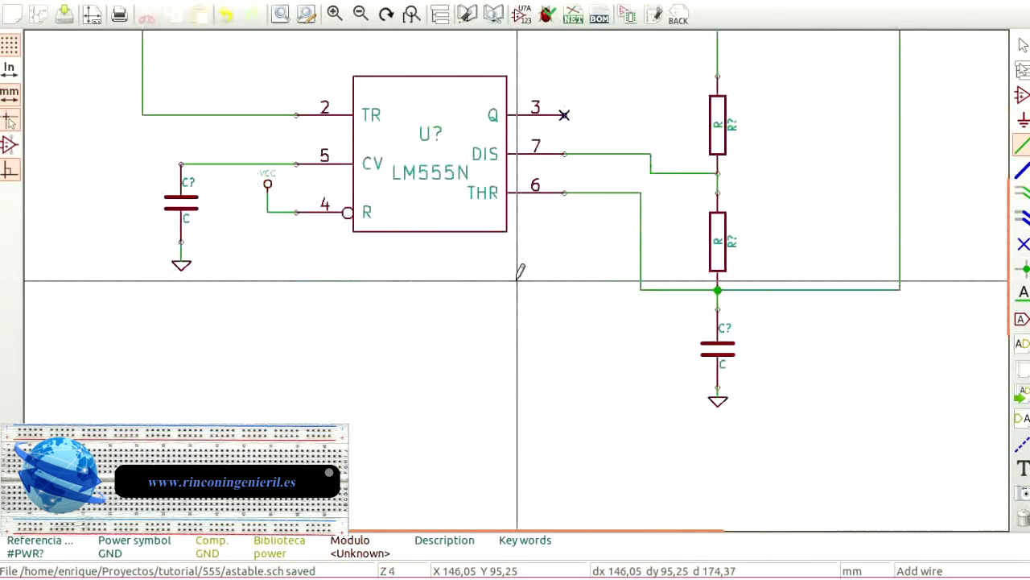
pyautogui.moveTo(559, 234); pyautogui.dragTo(531, 353, button='middle')
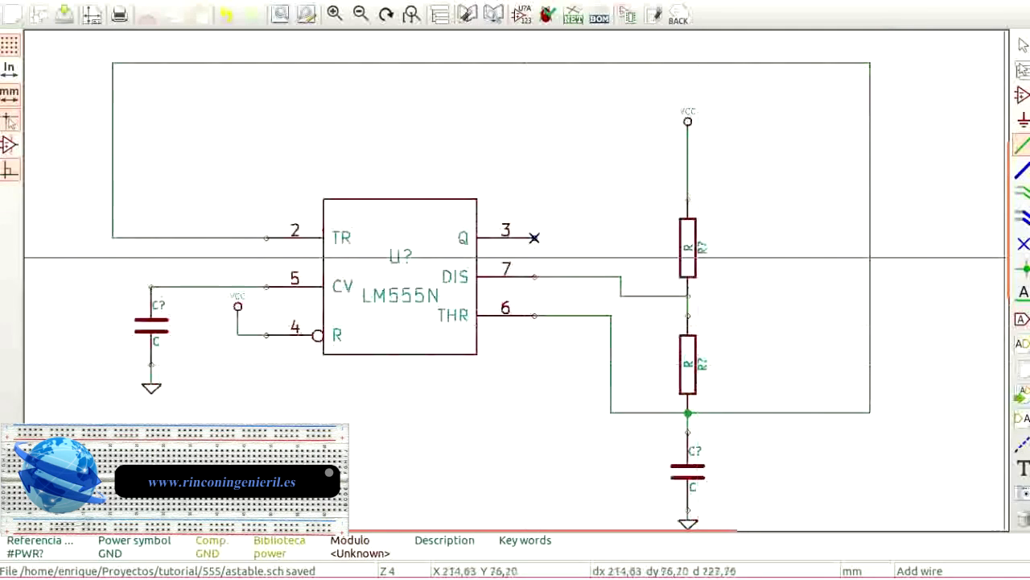
pyautogui.click(1021, 95)
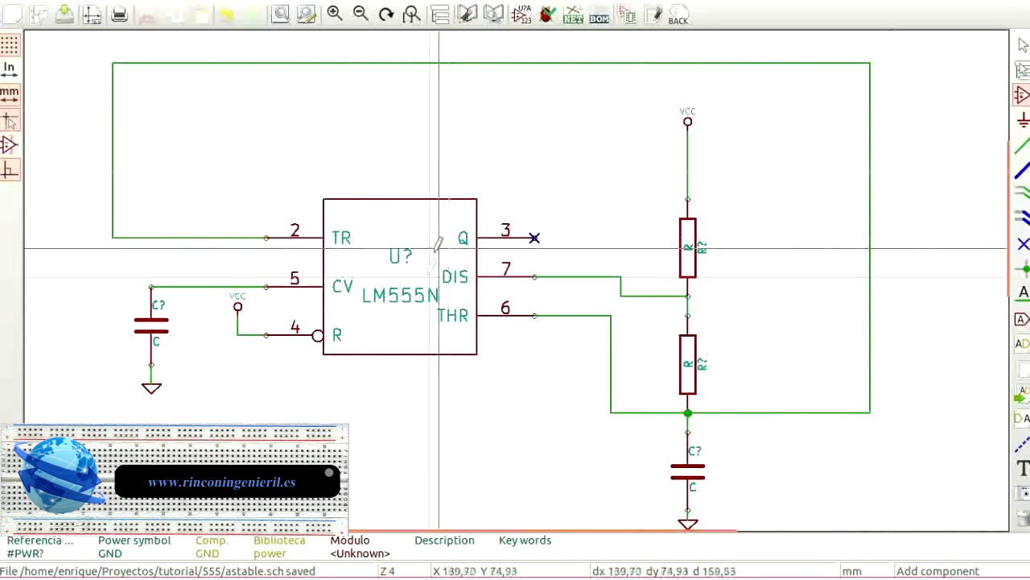
pyautogui.click(487, 160)
pyautogui.scroll(-10, 395, 213)
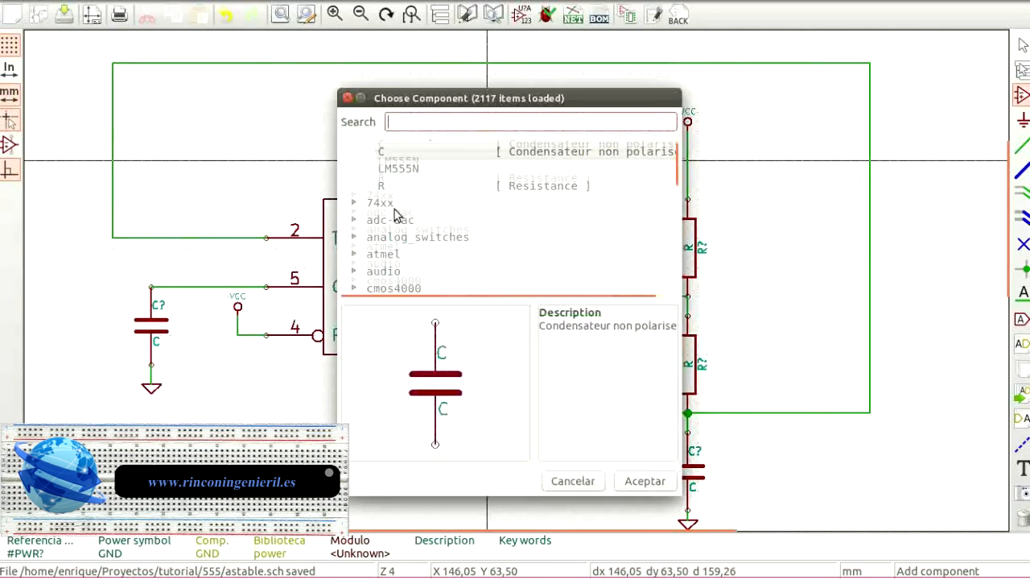
pyautogui.scroll(10, 388, 222)
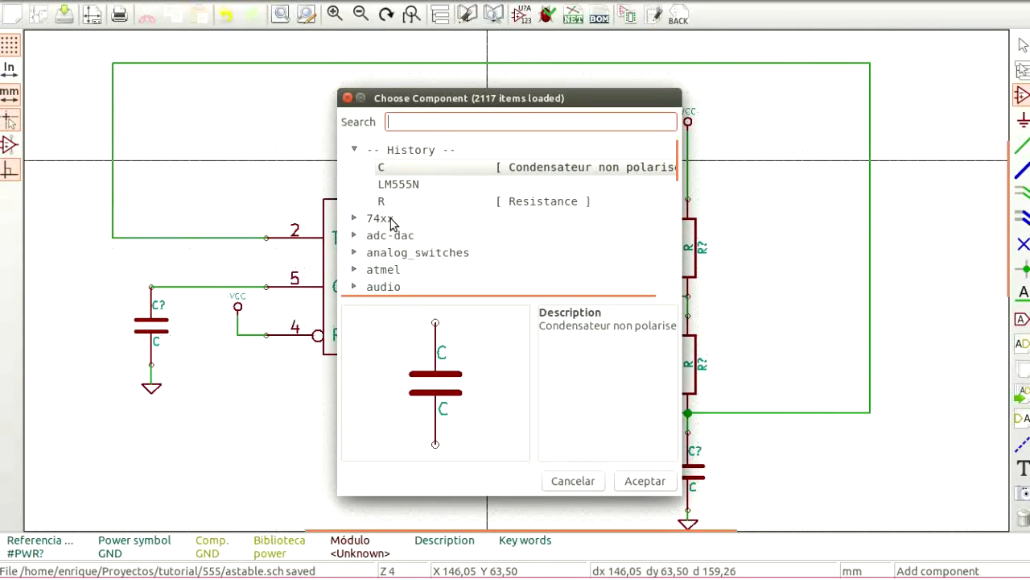
pyautogui.scroll(-2, 402, 222)
pyautogui.scroll(2, 421, 220)
pyautogui.click(561, 479)
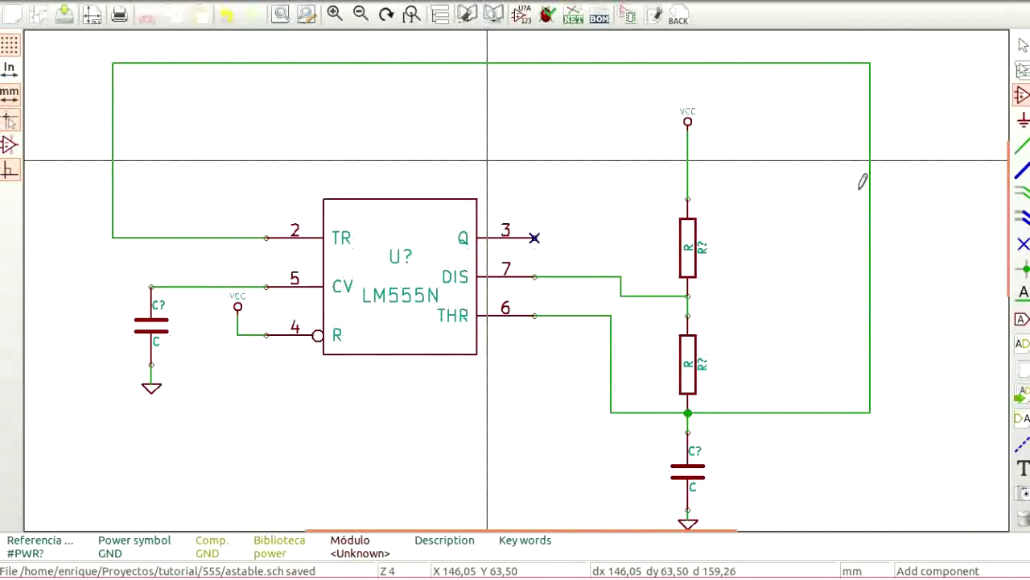
# Save the schematic
pyautogui.click(60, 23)
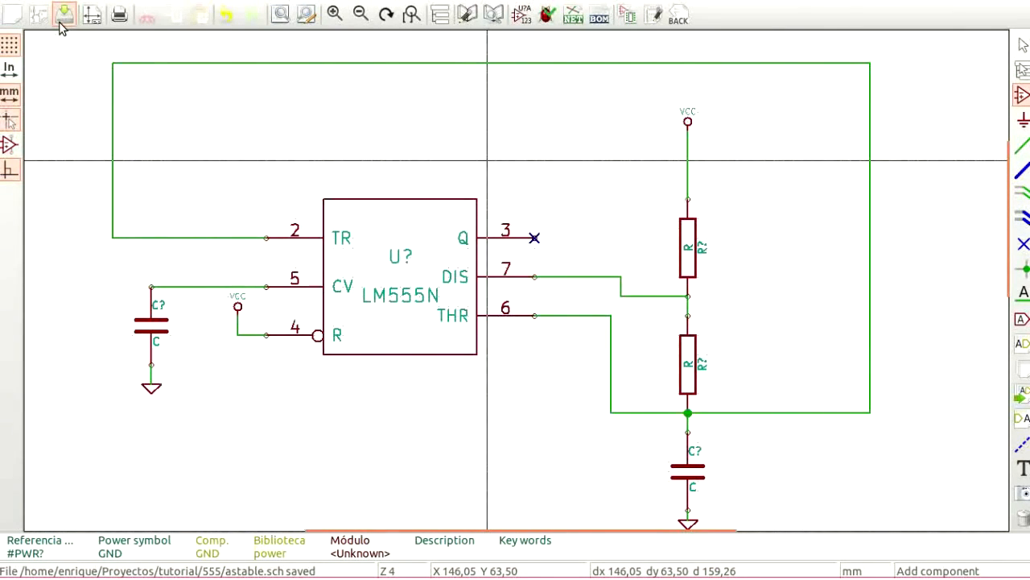